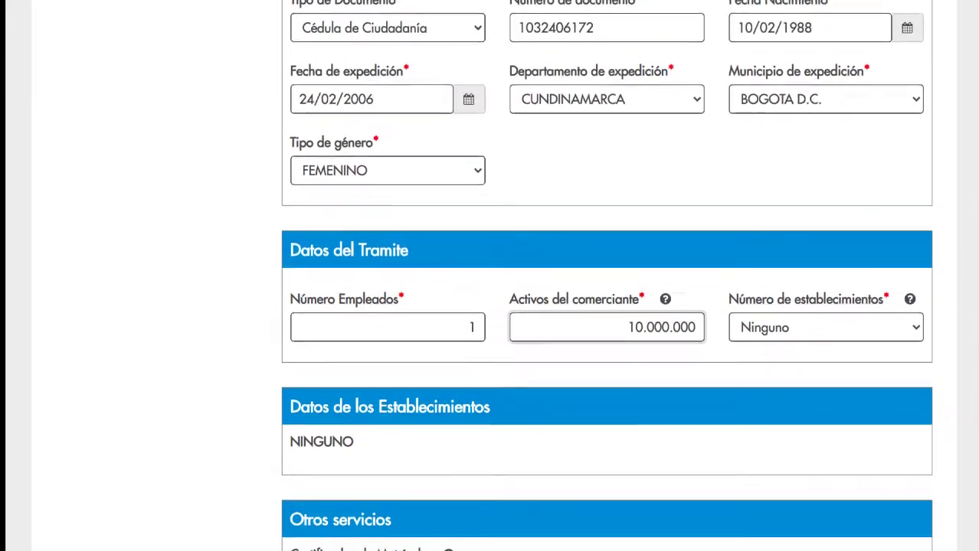
- Declare one establishment with 5.000.000 in assets
click(783, 291)
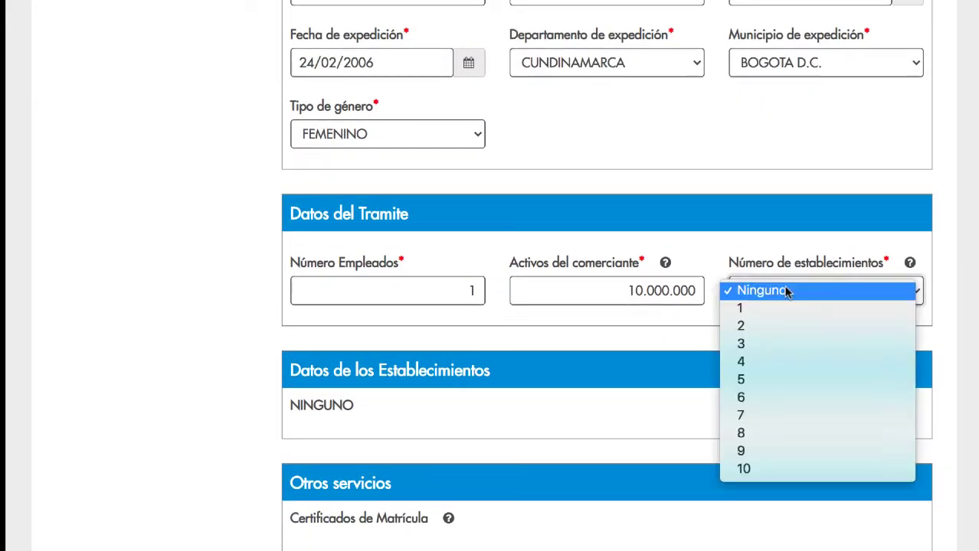
click(744, 309)
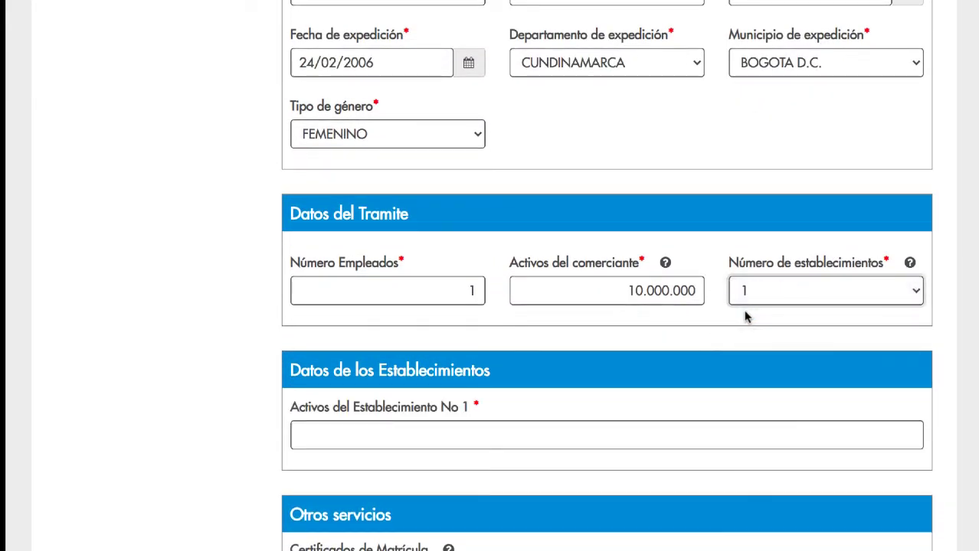
click(397, 438)
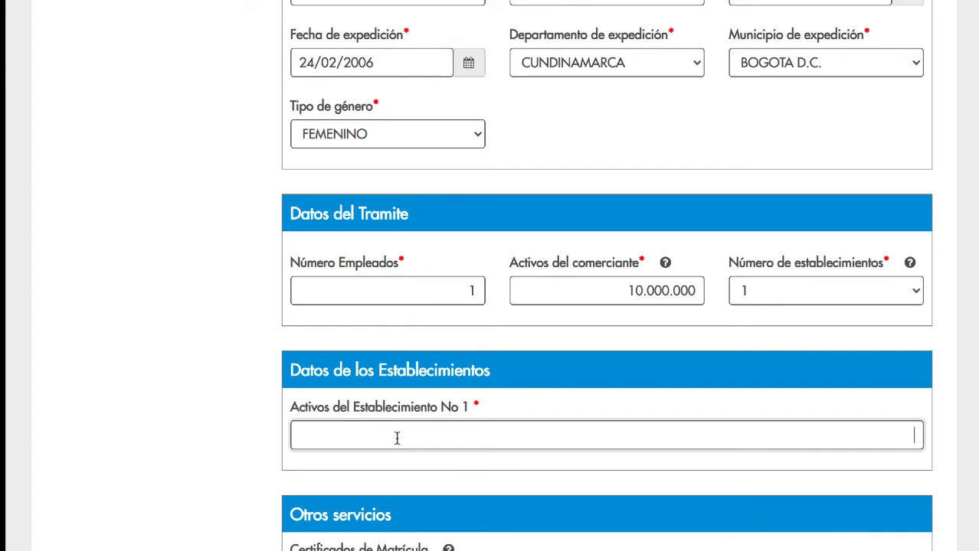
text(5.000.000)
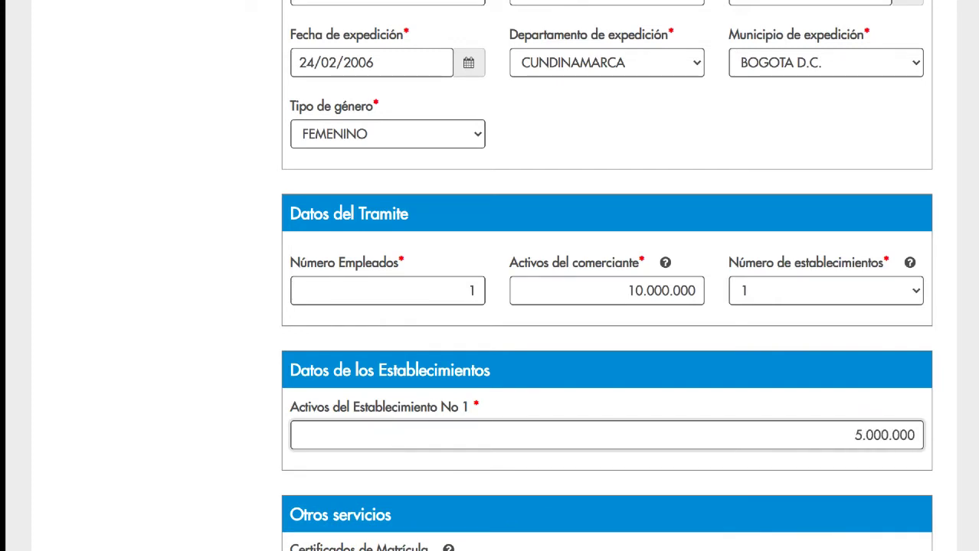
scroll(398, 444, down, 4)
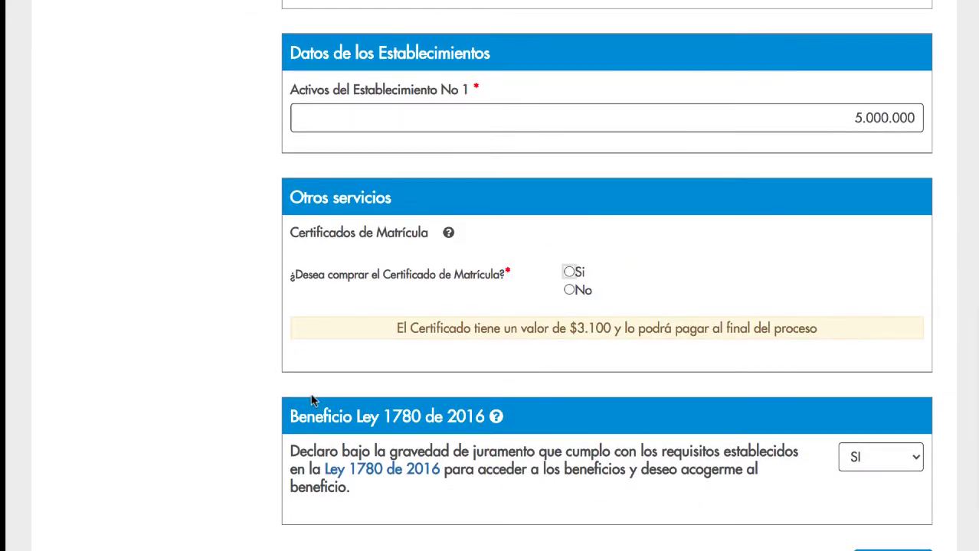
- Buy one certificate, keep SI for the Ley 1780 benefit, and continue to the pre-settlement
click(569, 272)
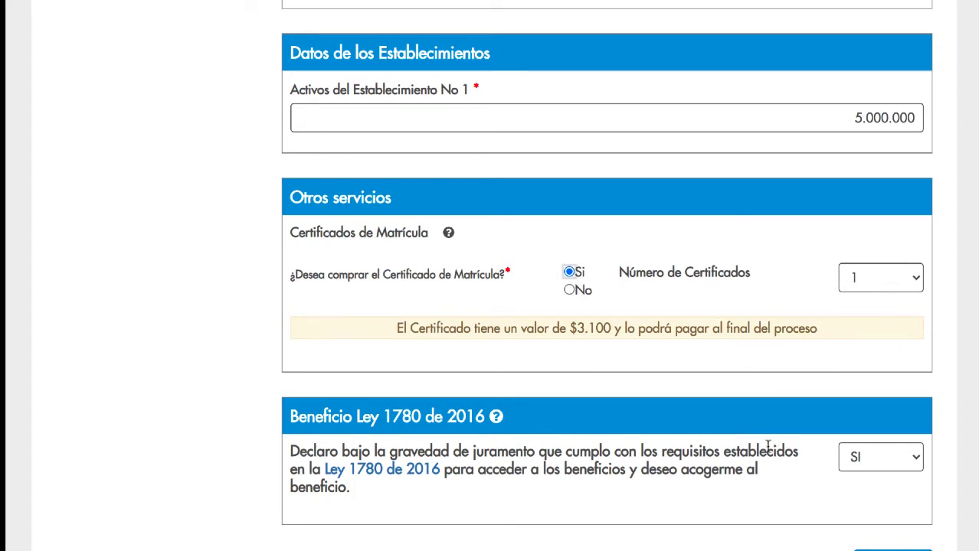
scroll(767, 445, down, 2)
click(879, 360)
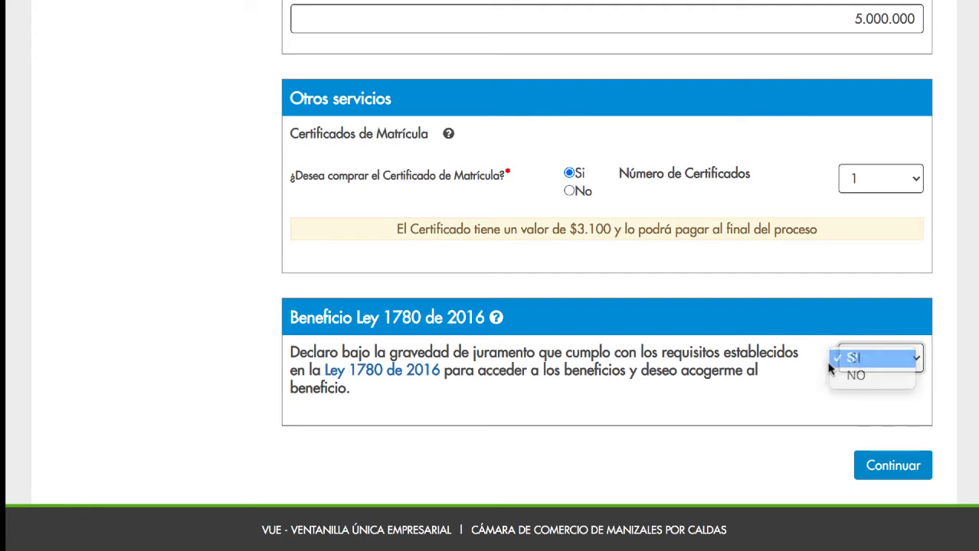
click(858, 358)
click(885, 467)
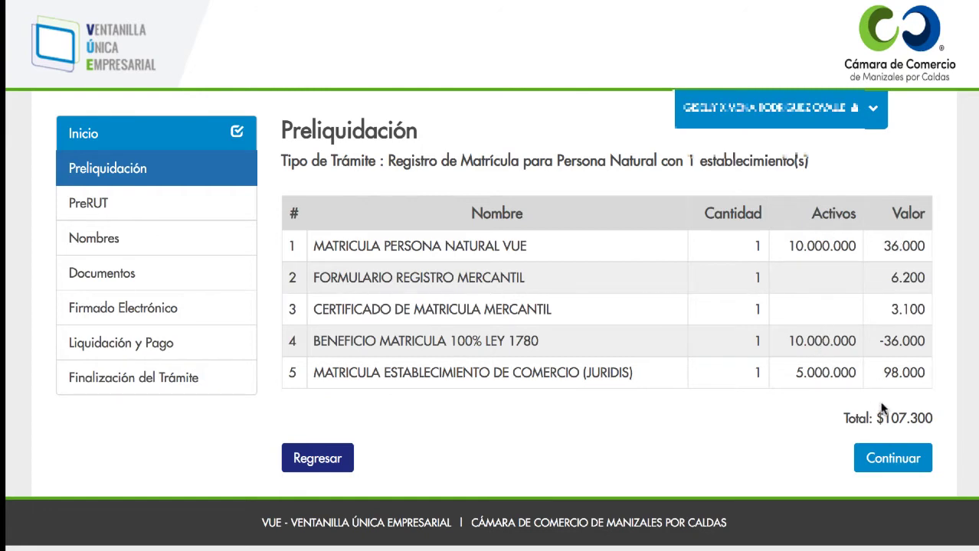
- Accept the $107.300 pre-settlement and scroll down to the Datos del PRERUT form
click(887, 462)
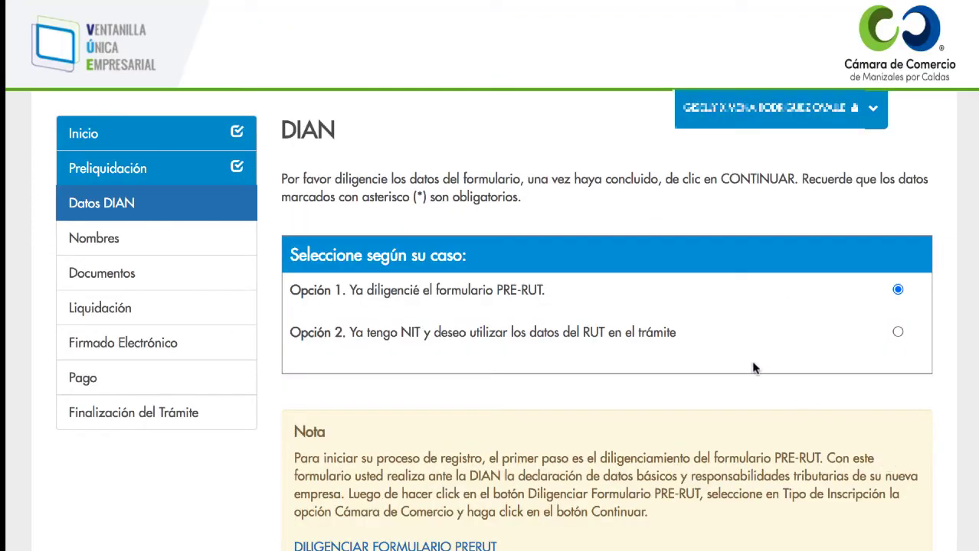
scroll(751, 361, down, 2)
scroll(754, 372, down, 3)
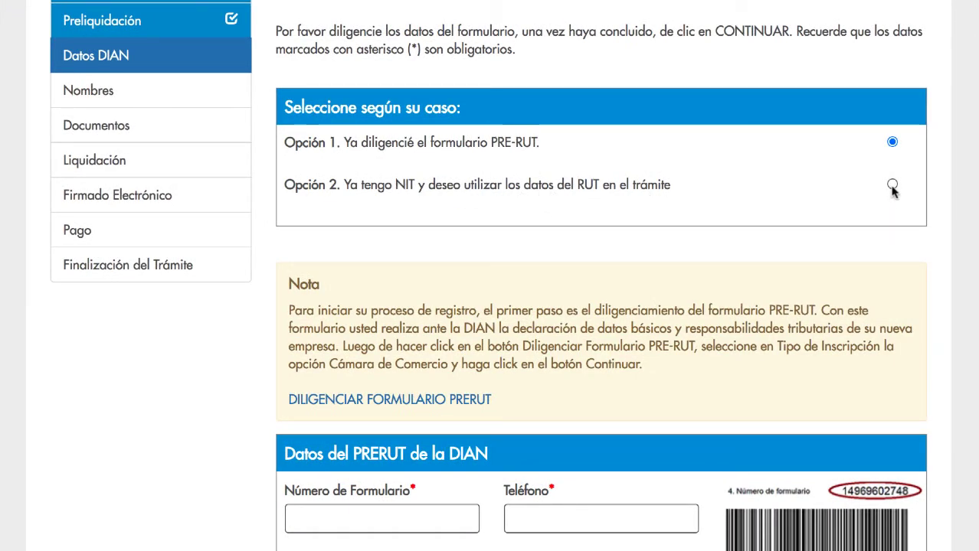
scroll(790, 190, down, 4)
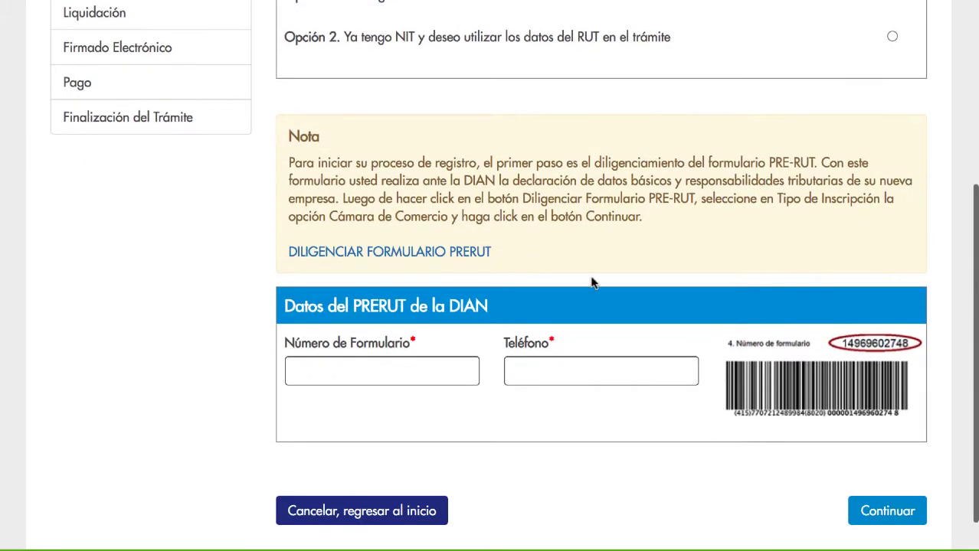
- Enter the PRE-RUT form number and the contact phone number, then submit them
click(398, 366)
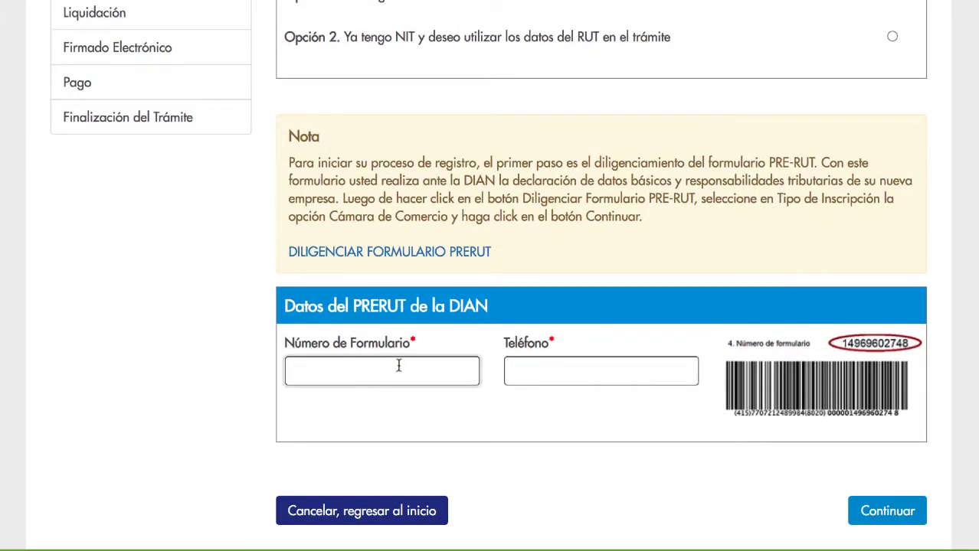
click(519, 370)
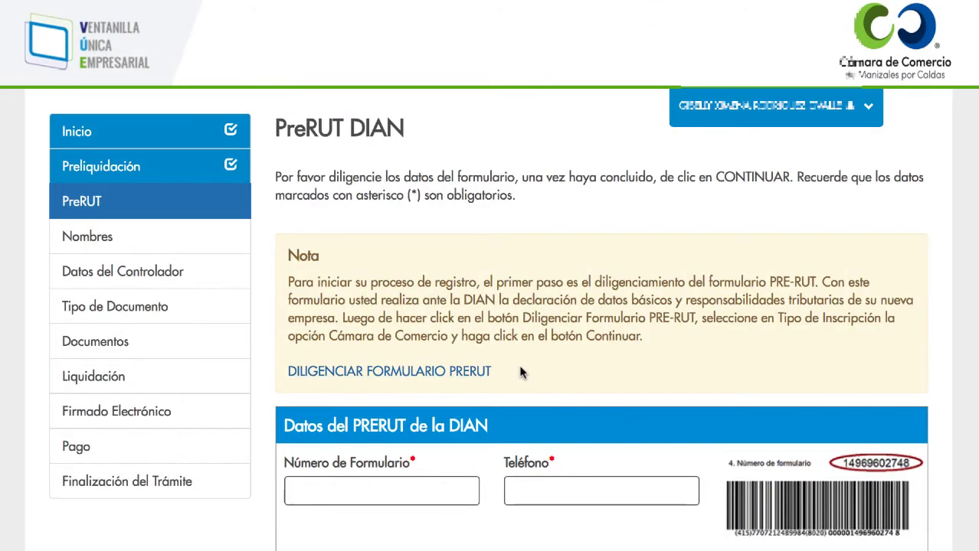
scroll(519, 373, down, 1)
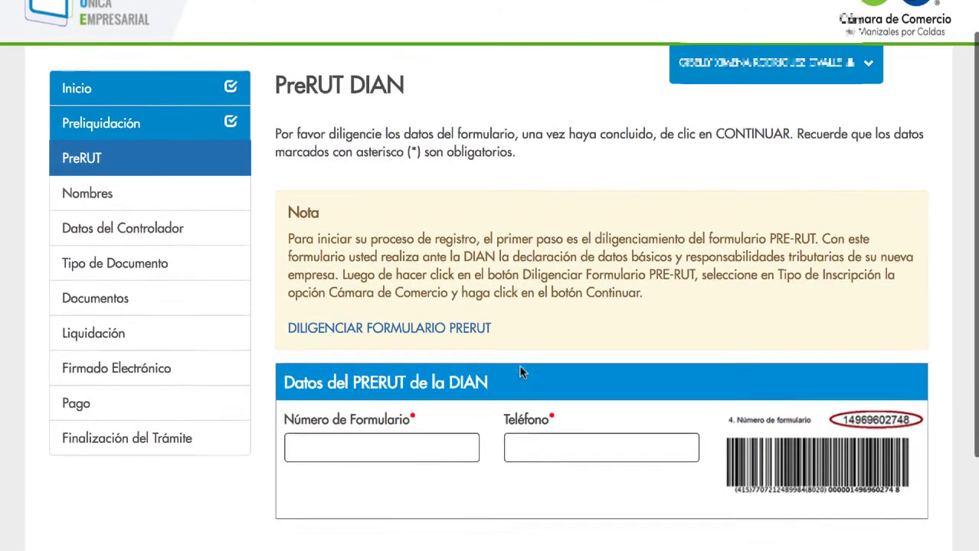
scroll(520, 373, down, 2)
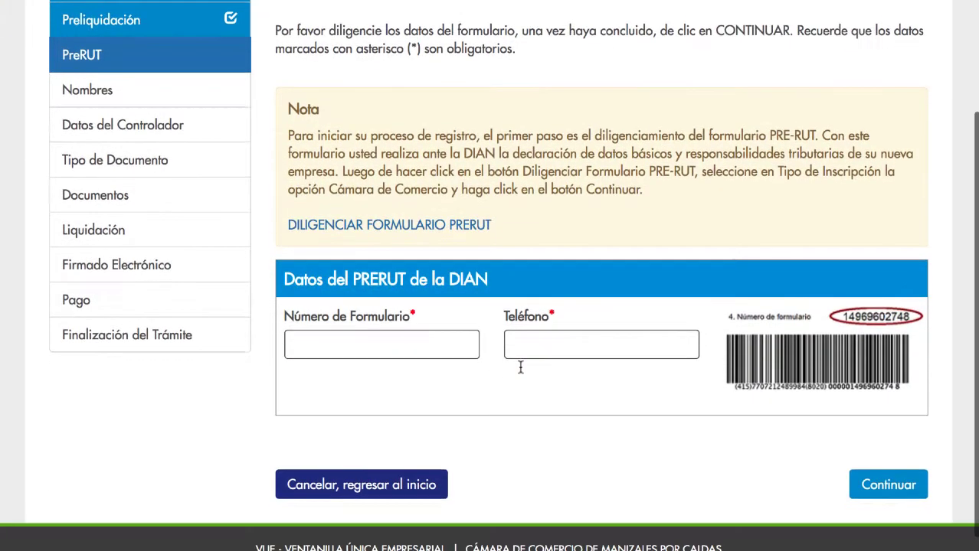
click(444, 346)
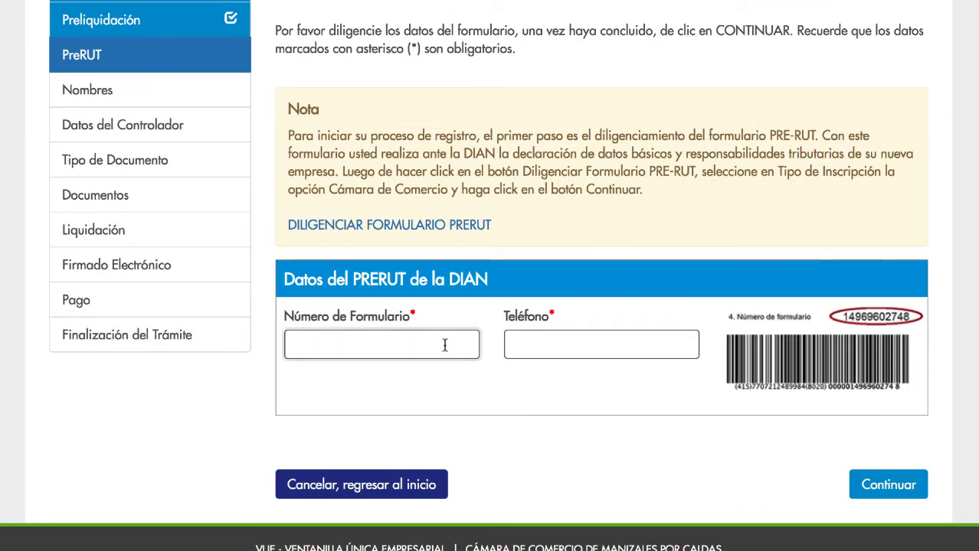
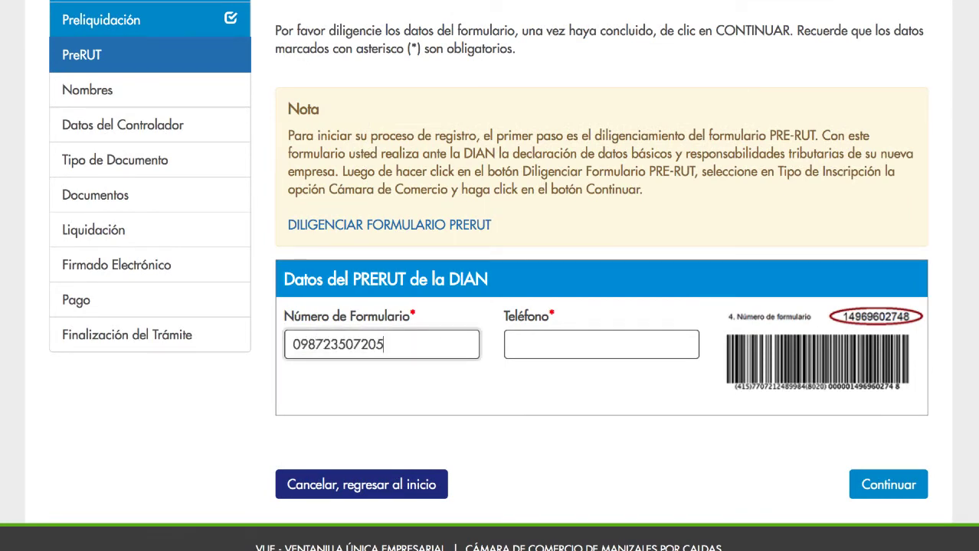
key(Tab)
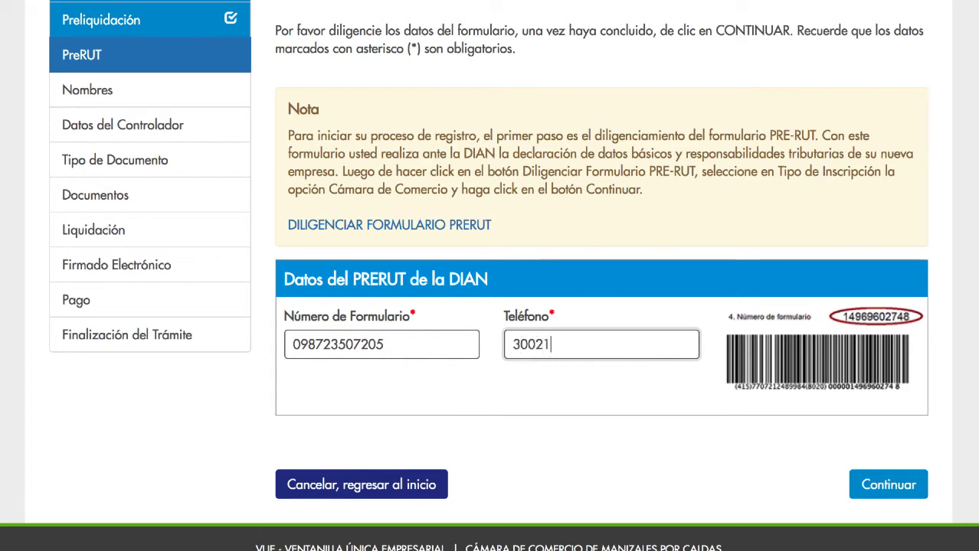
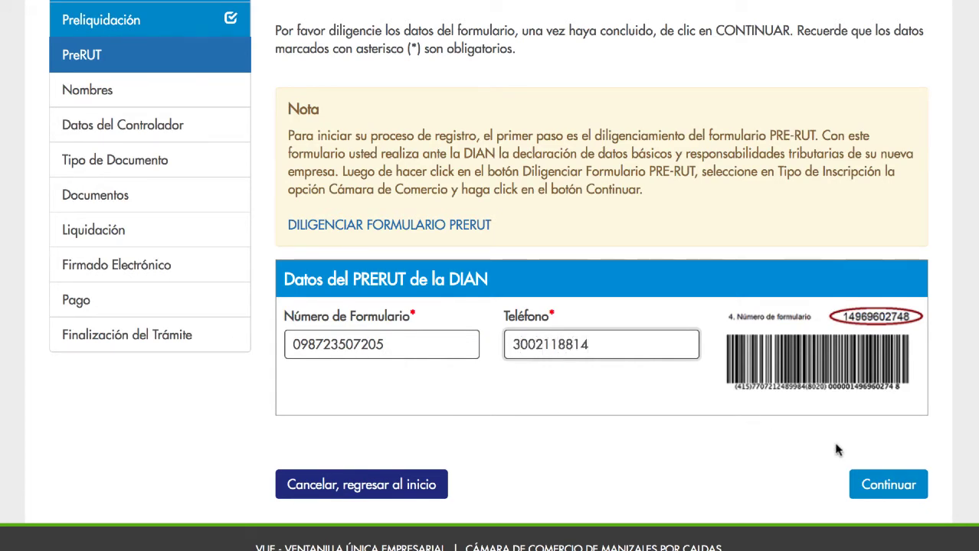
click(877, 488)
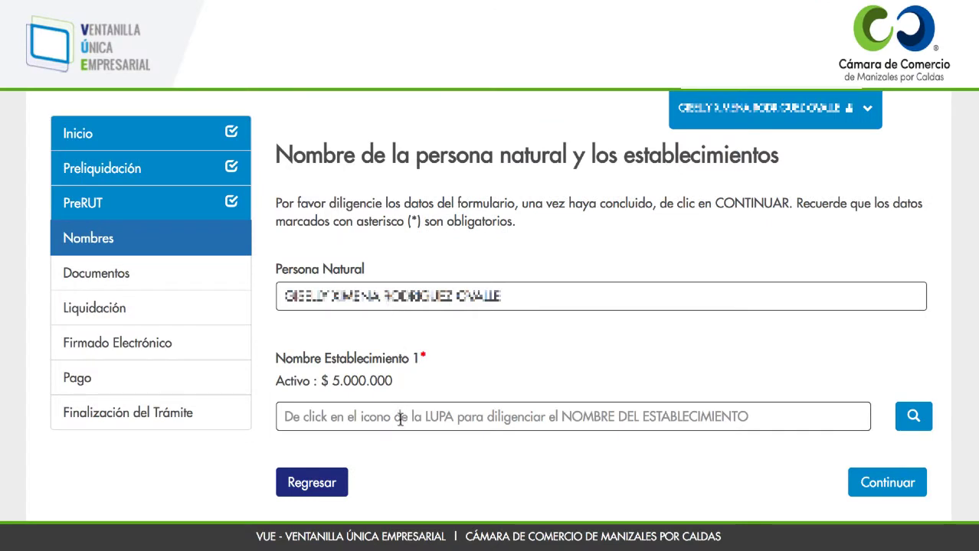
- Validate and adopt CUPCAKE PARADISE as establishment 1's name, then start adding an employee
click(913, 416)
text(CUPCAKE PARADISE)
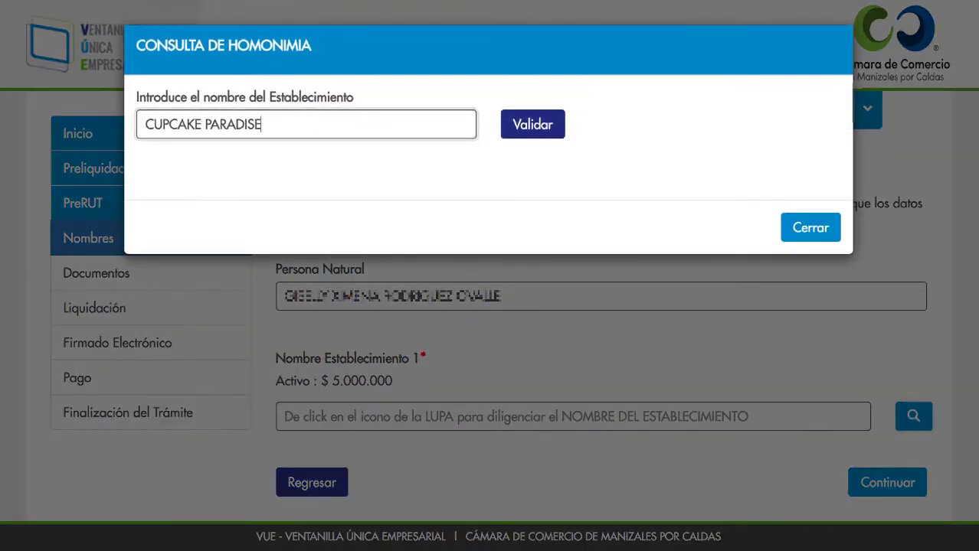
click(533, 125)
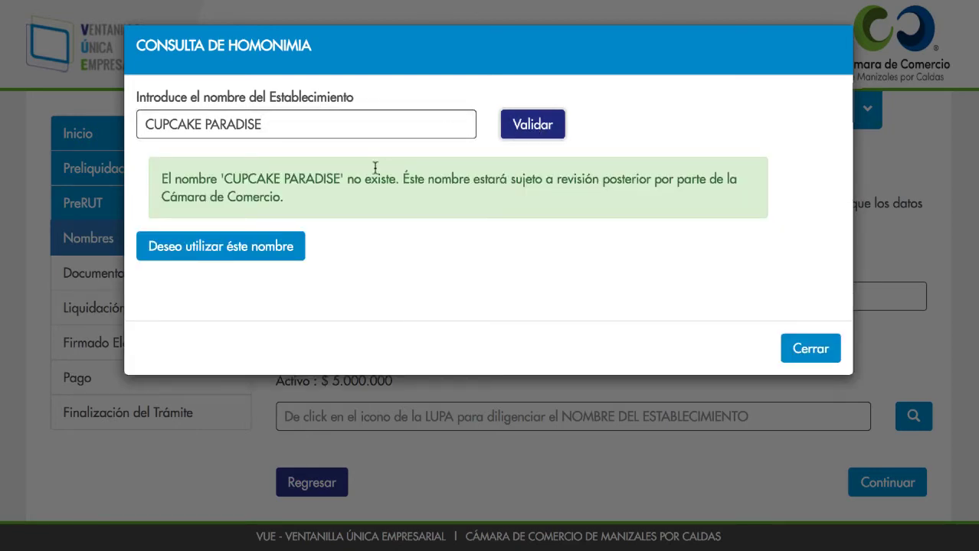
click(264, 249)
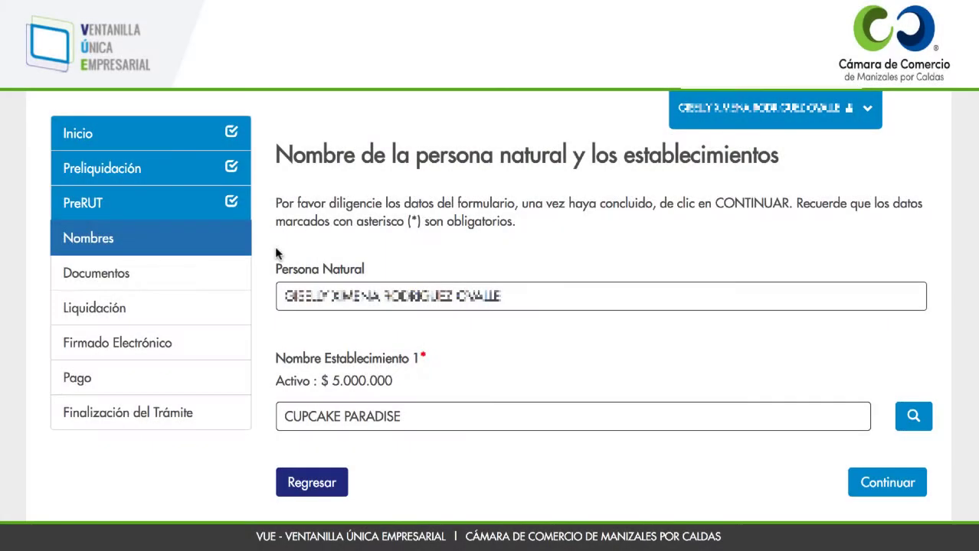
click(877, 484)
click(819, 283)
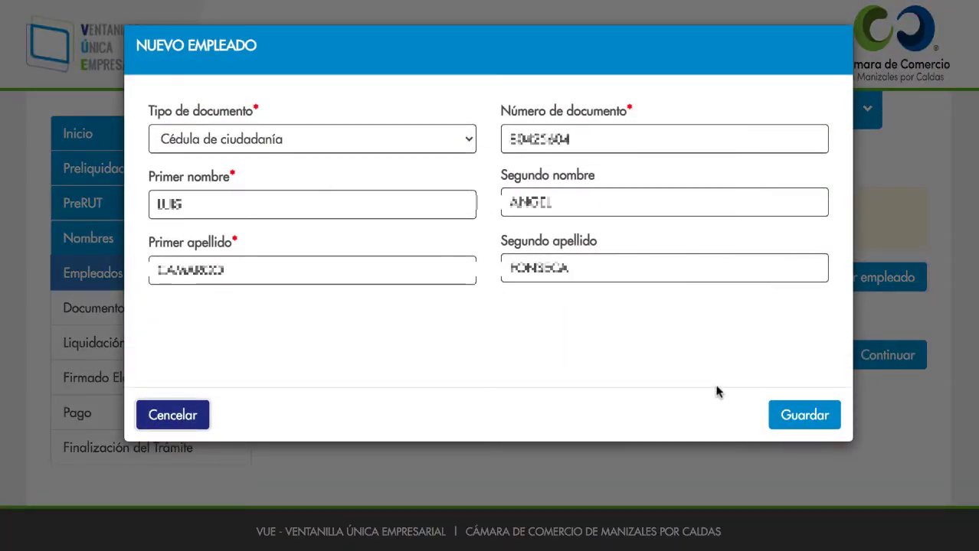
- Save the new employee and continue to Documentos requeridos
click(797, 417)
click(851, 456)
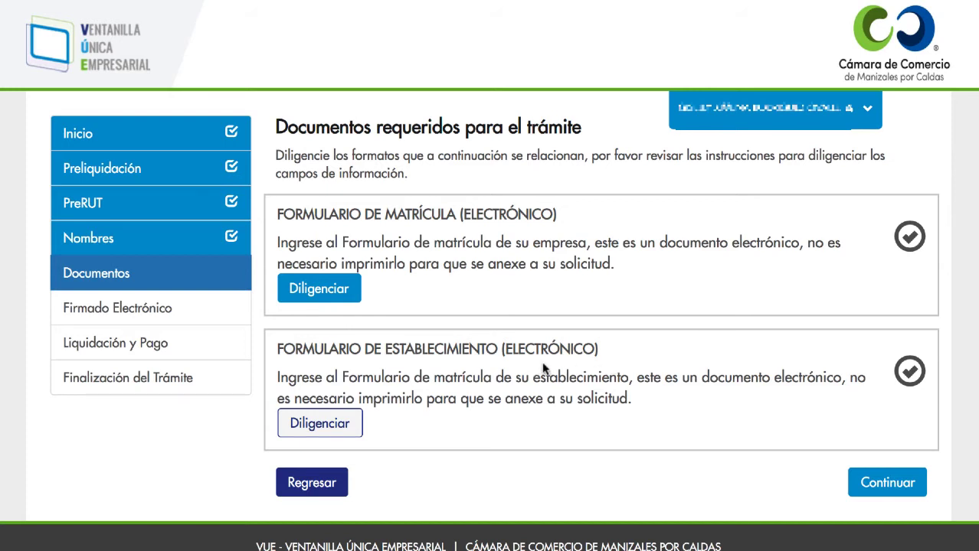
- Open the company registration form and copy the main business address into the notification data
click(345, 295)
scroll(723, 363, down, 4)
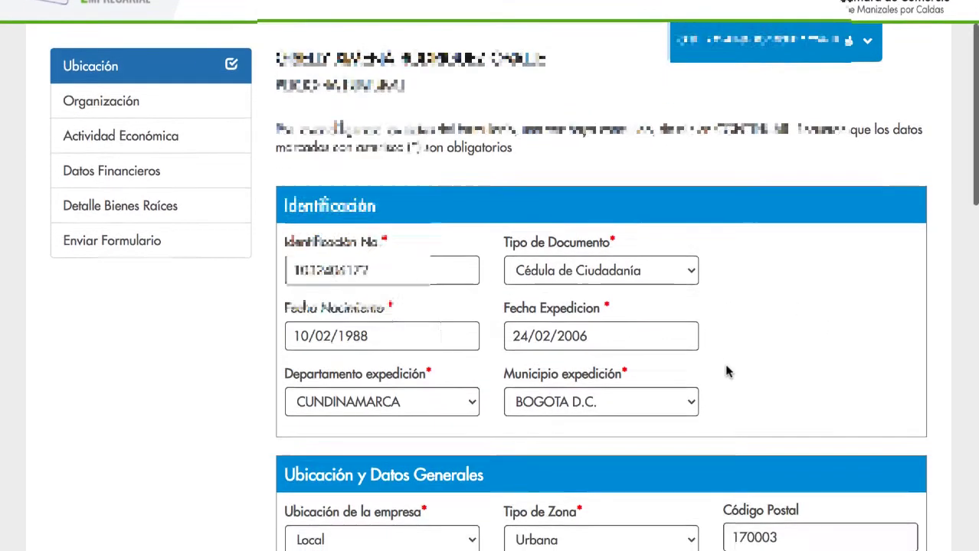
scroll(722, 370, down, 5)
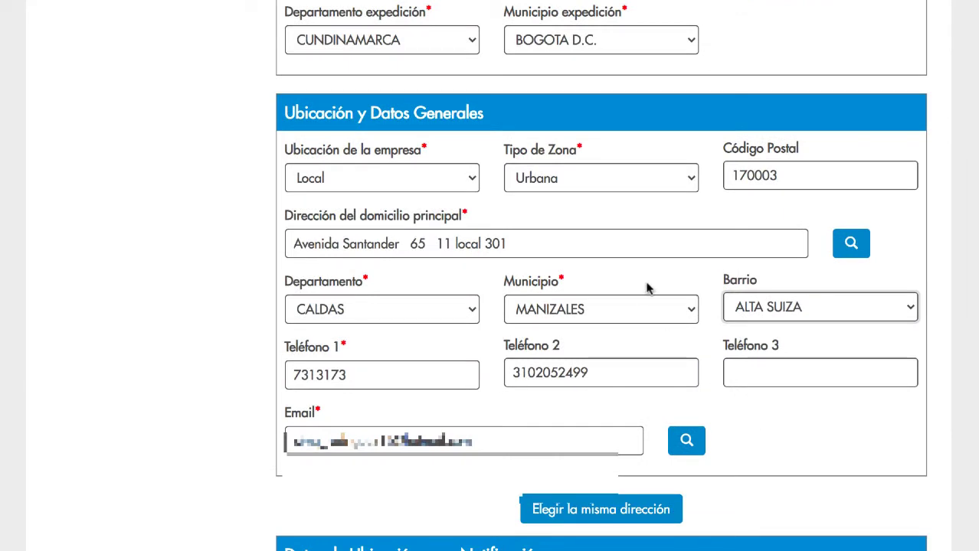
scroll(694, 394, down, 3)
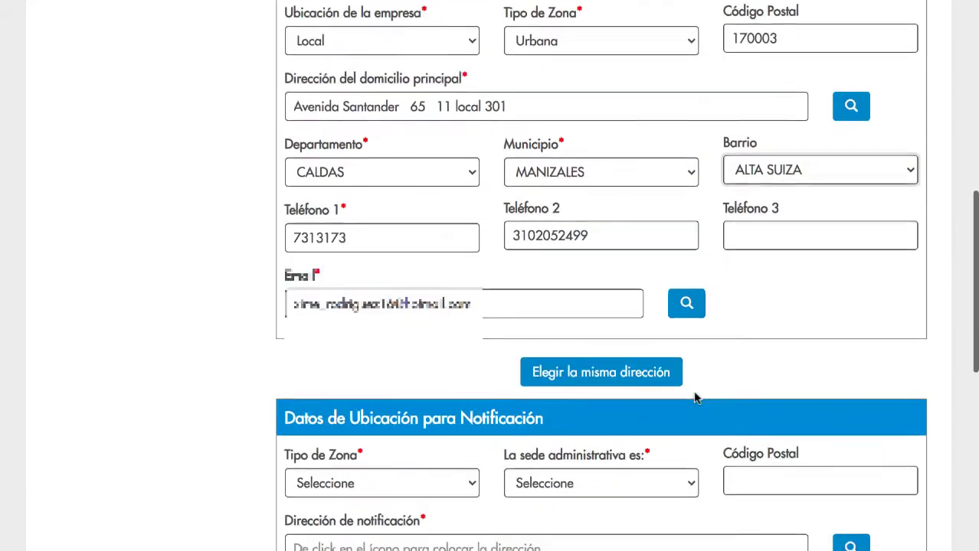
click(631, 351)
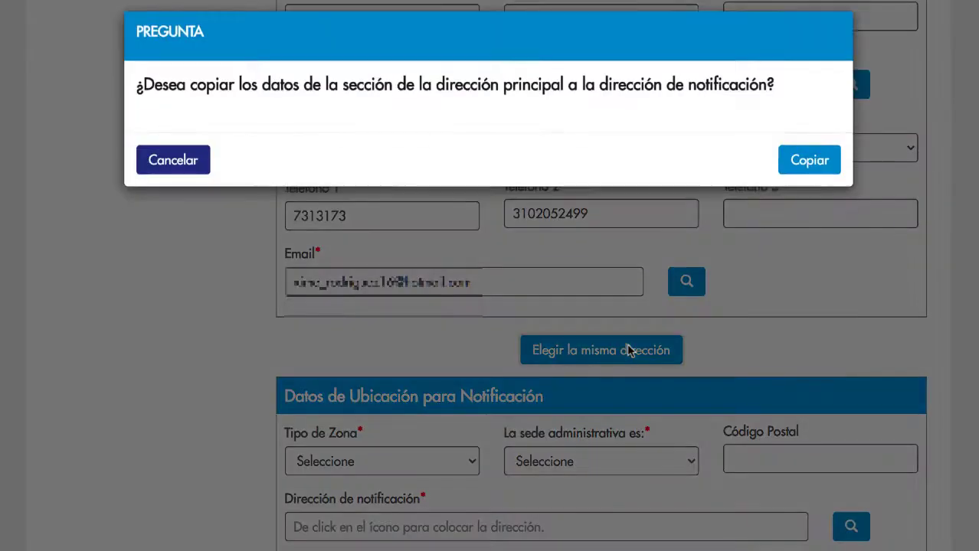
click(808, 174)
- Select SI to authorise Cámara de Comercio notifications to the listed e-mail addresses
scroll(730, 264, down, 3)
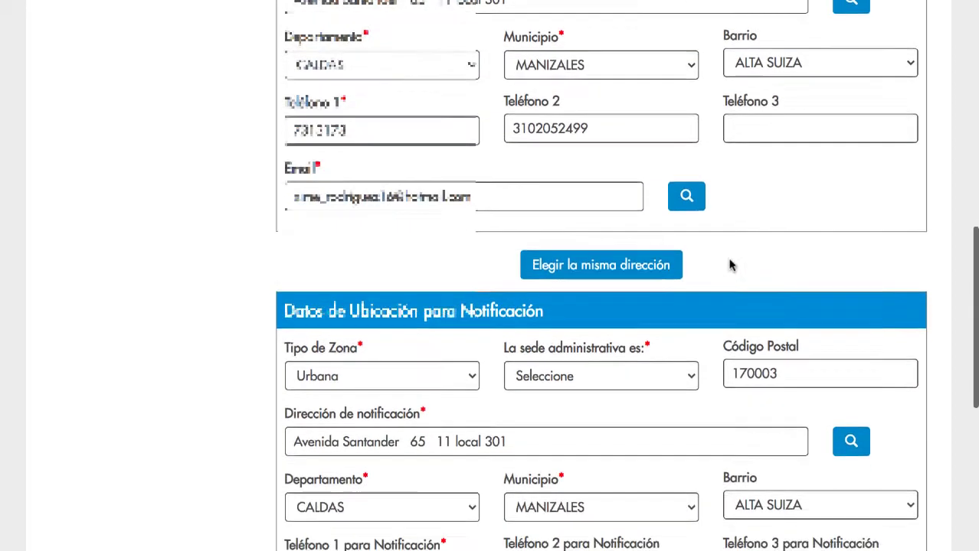
scroll(729, 264, down, 2)
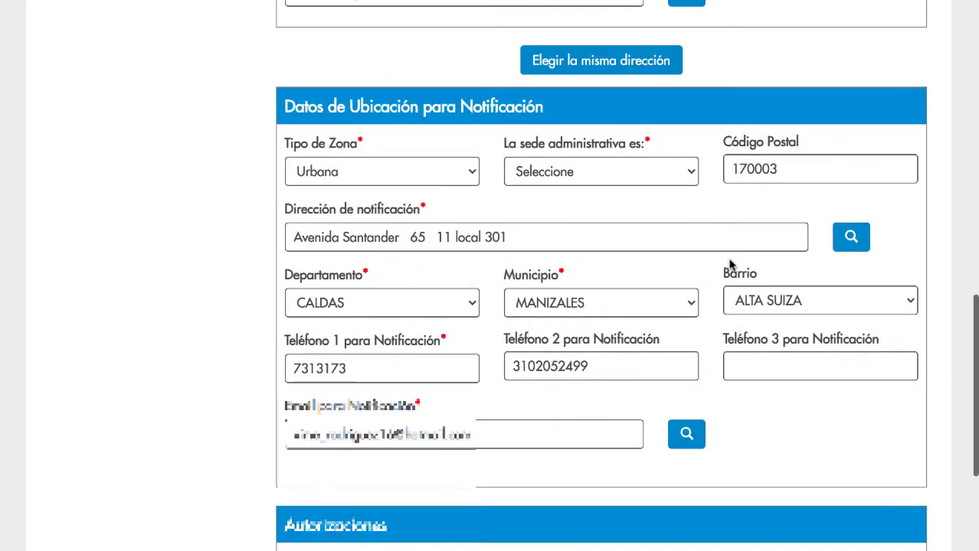
scroll(730, 265, down, 3)
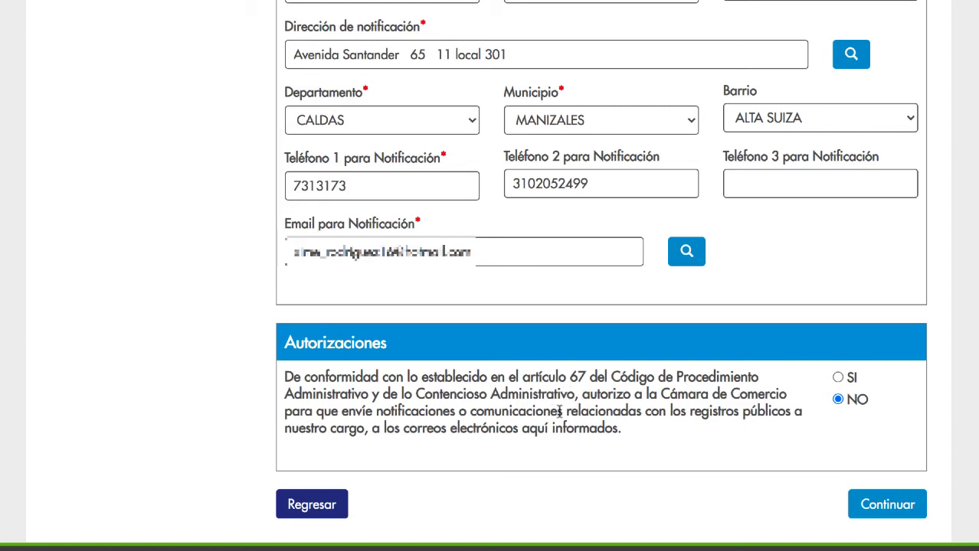
click(837, 378)
scroll(733, 453, down, 1)
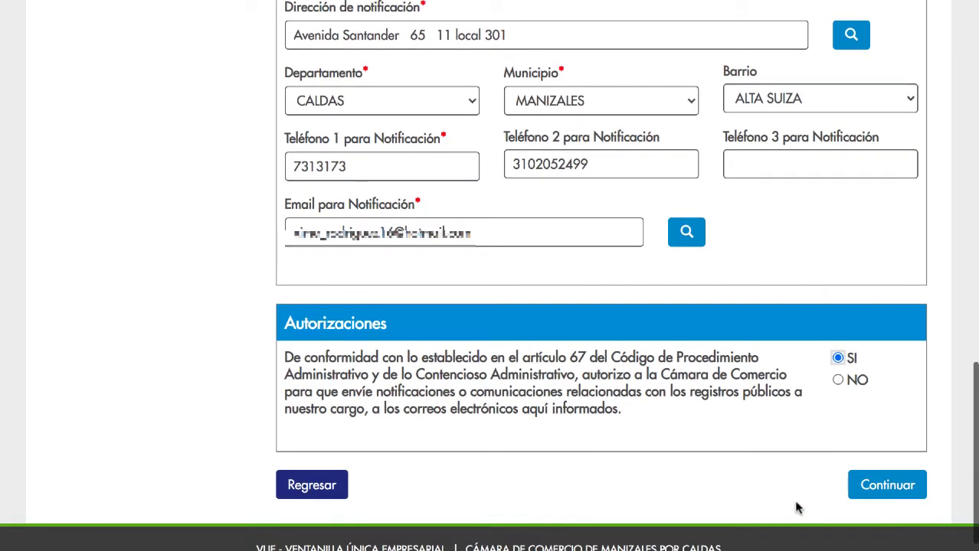
scroll(766, 486, down, 1)
- Set Grupo III Microempresas, innovation NO, family business SI, social security SI, and save
click(881, 465)
scroll(654, 383, down, 2)
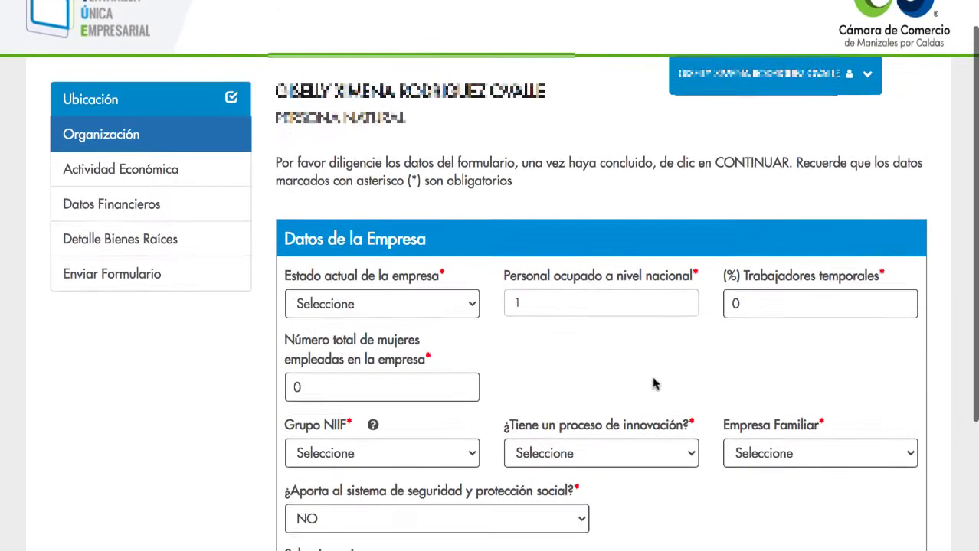
scroll(653, 383, down, 1)
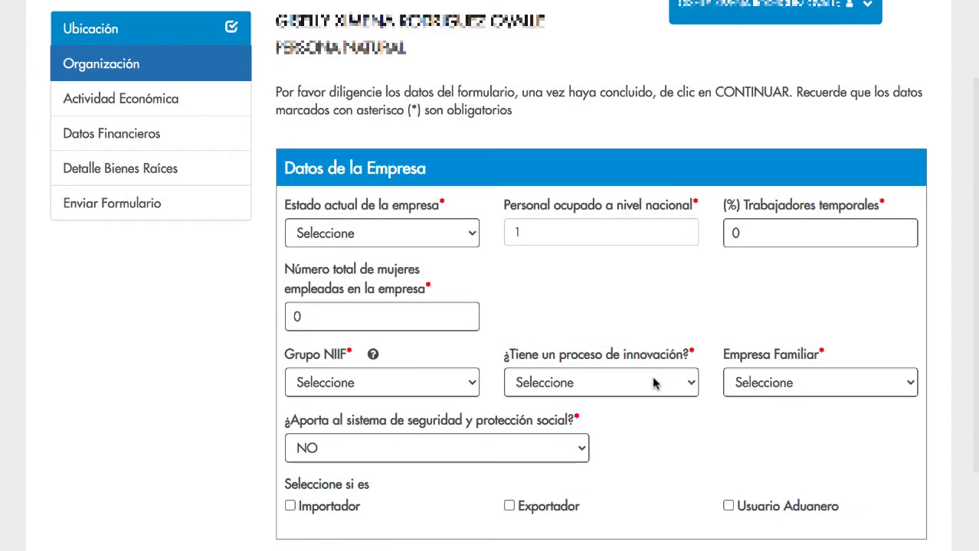
click(428, 385)
click(406, 436)
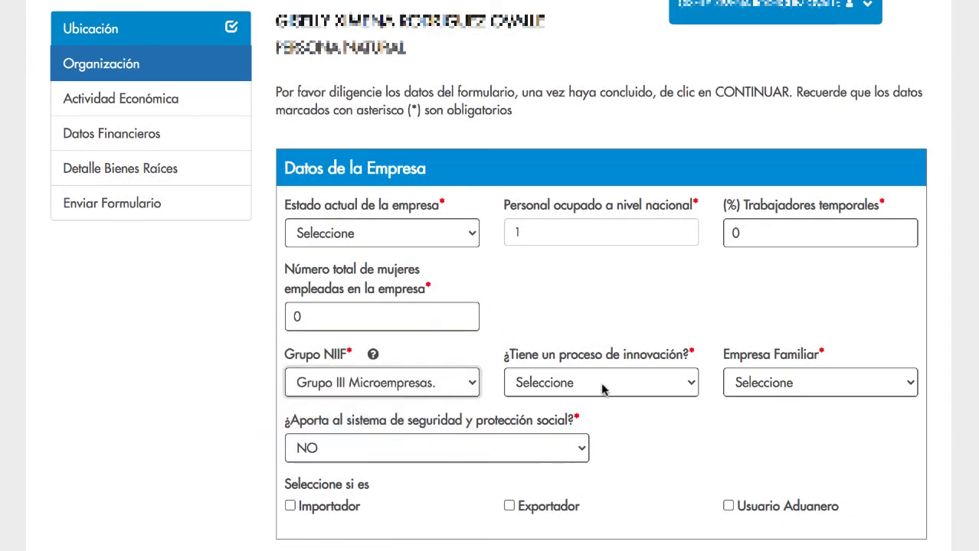
click(605, 385)
click(547, 404)
click(754, 382)
click(736, 416)
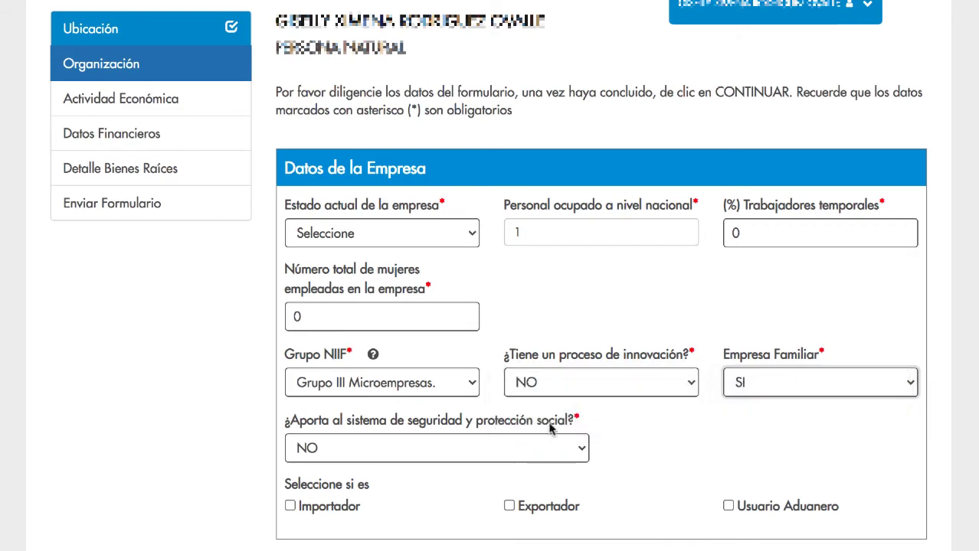
scroll(666, 460, down, 1)
click(507, 394)
click(466, 409)
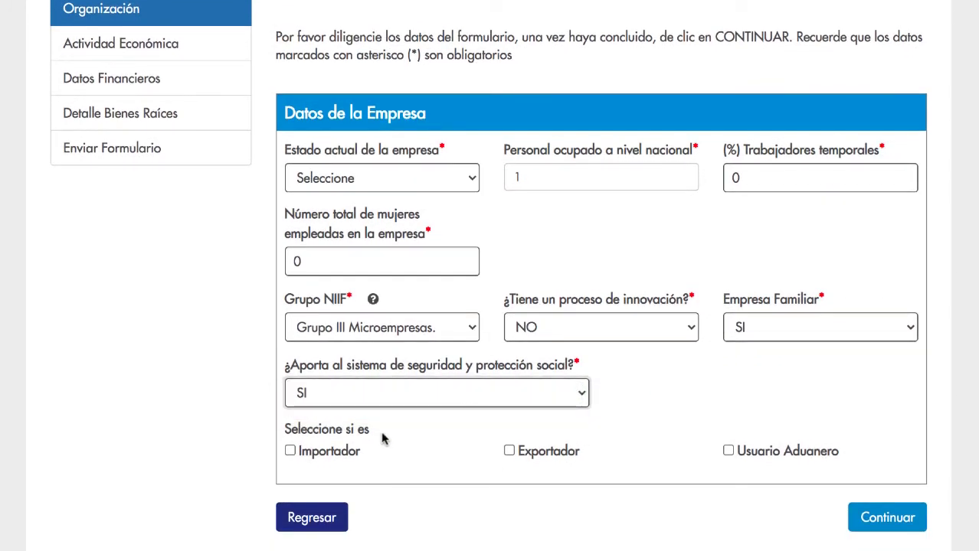
click(883, 516)
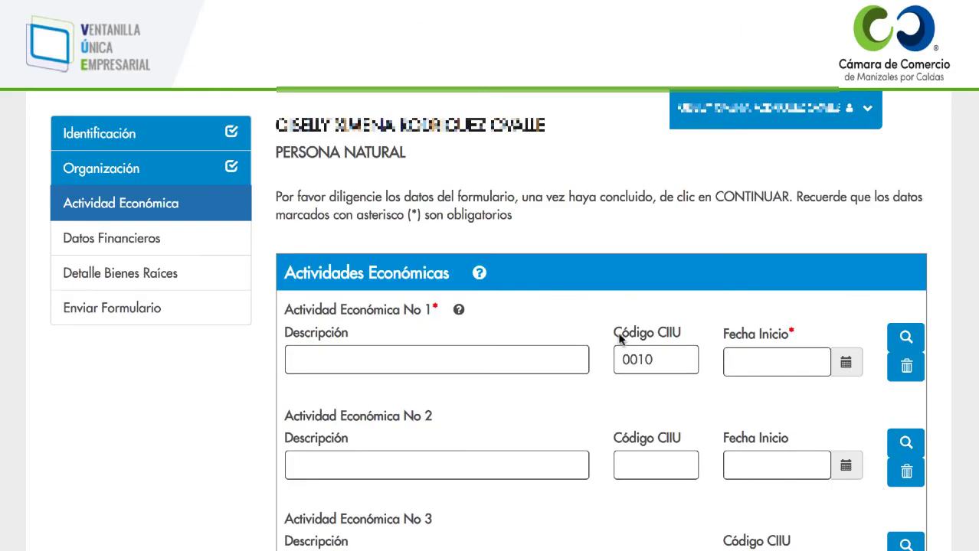
- Add activity 1 as CIIU 1081 bakery products via keyword search, starting 01/06/2021
scroll(534, 311, down, 1)
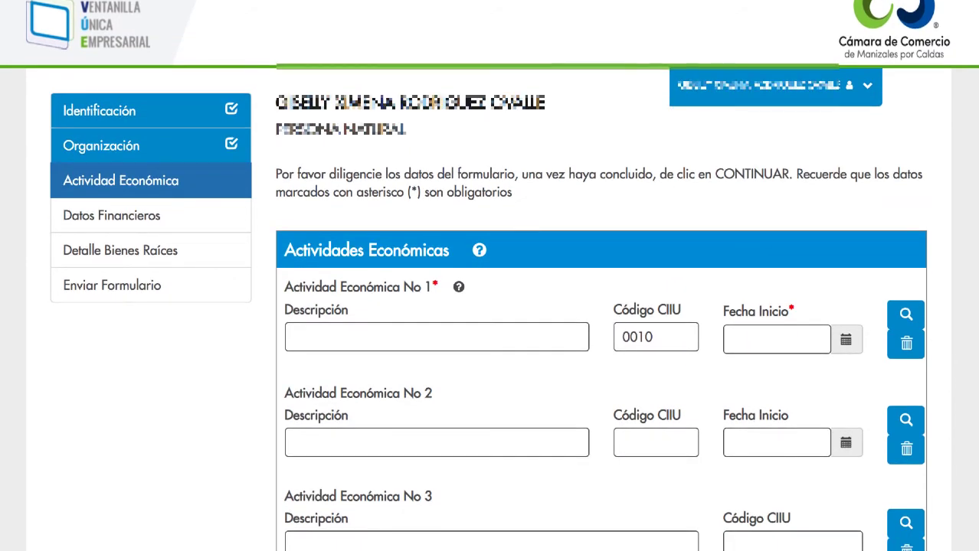
click(904, 318)
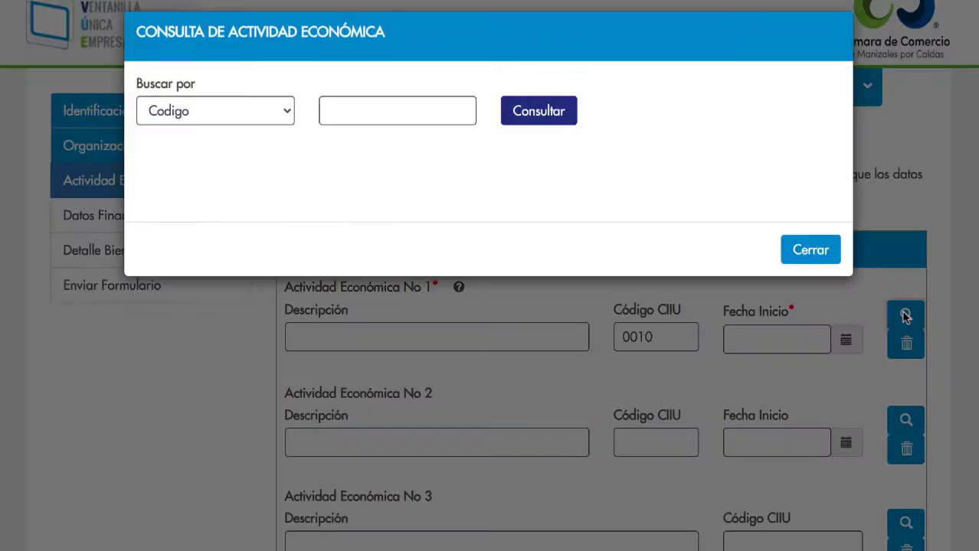
click(244, 125)
click(247, 142)
click(353, 123)
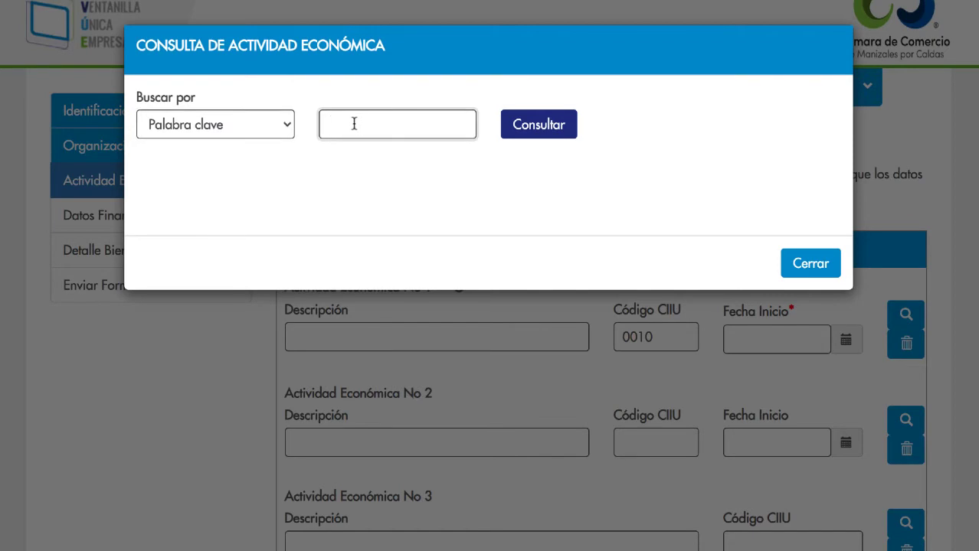
text(pastelería)
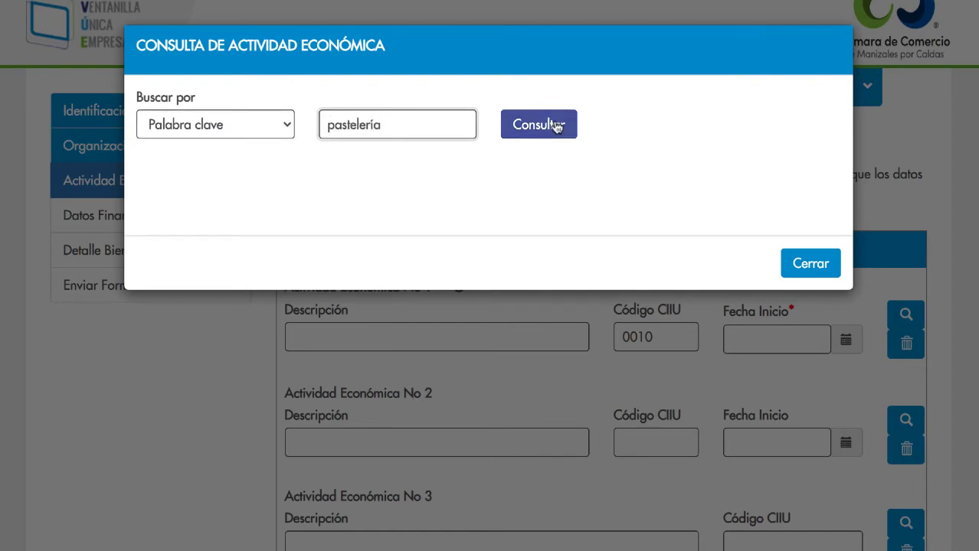
click(563, 125)
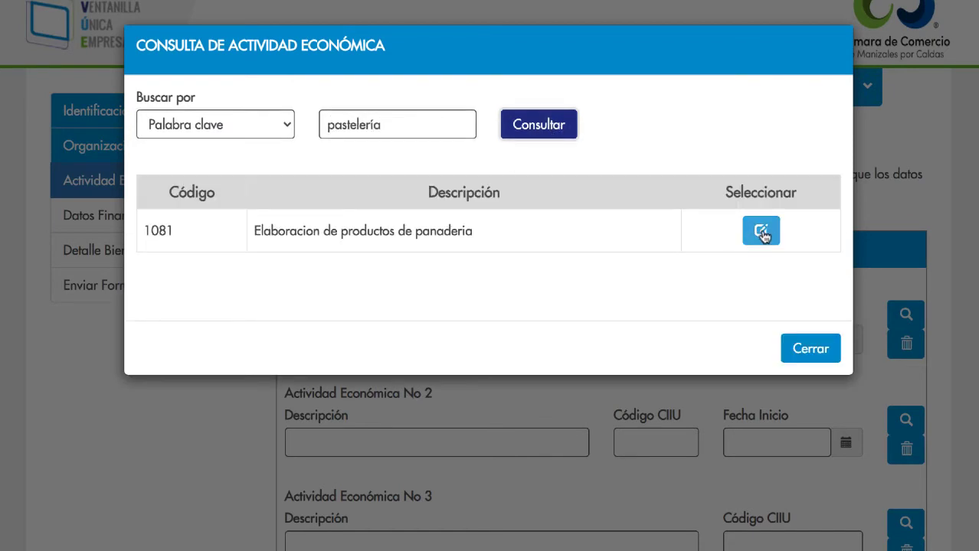
click(762, 233)
click(844, 339)
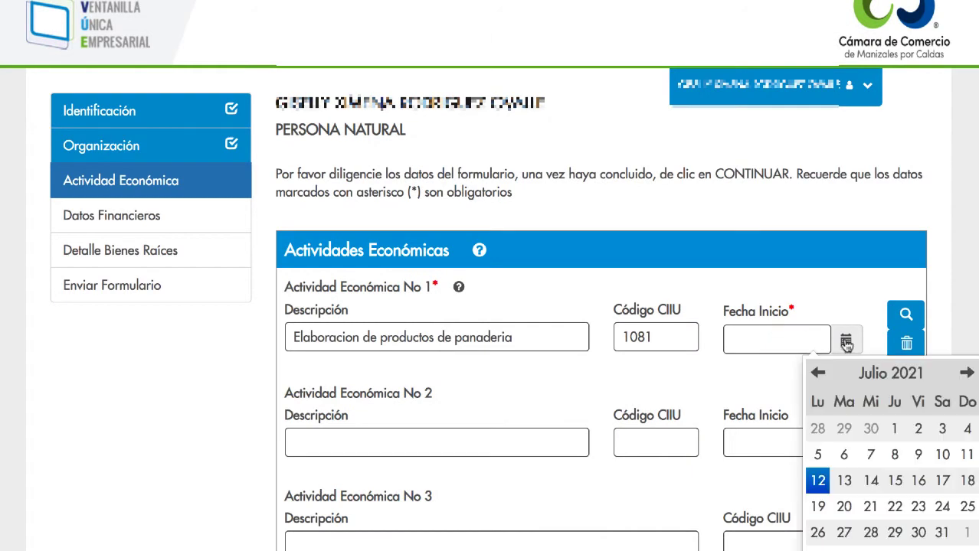
click(825, 381)
click(844, 431)
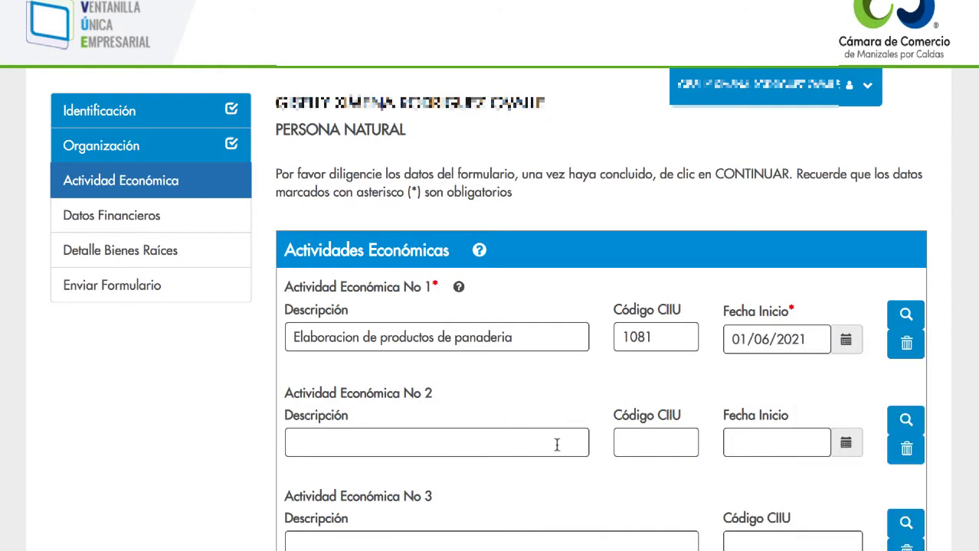
- Add activity 2 as CIIU 5613 cafeteria meals, also starting 01/06/2021
click(906, 421)
click(363, 123)
text(cafeteria)
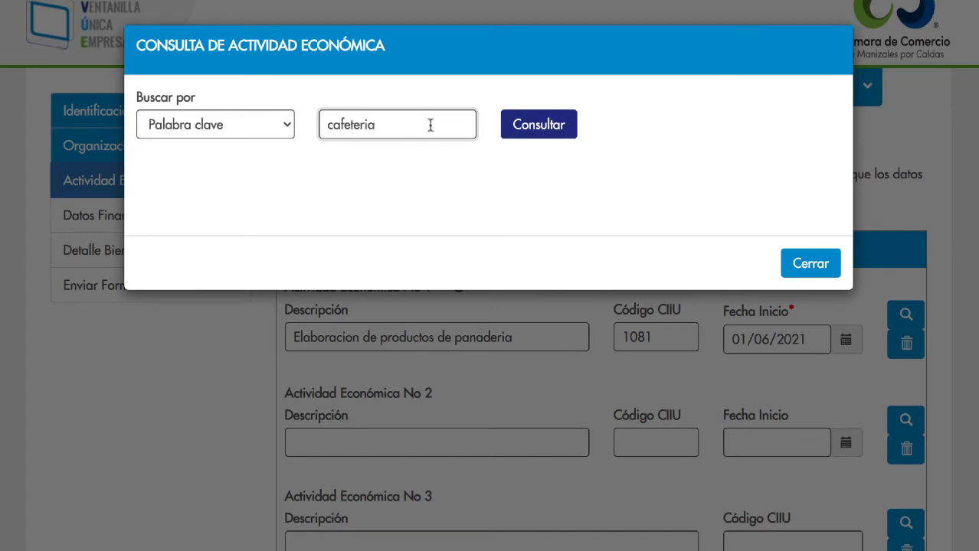
click(541, 126)
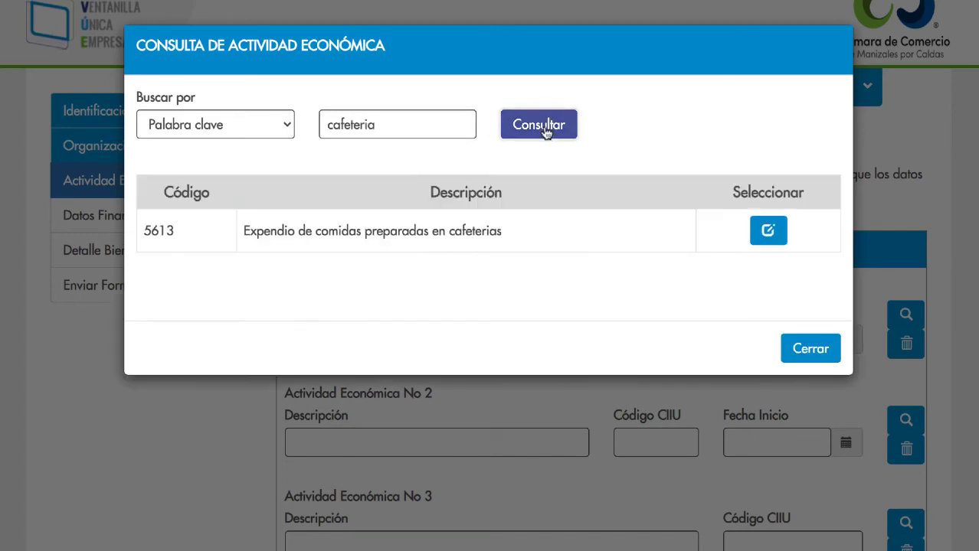
click(768, 230)
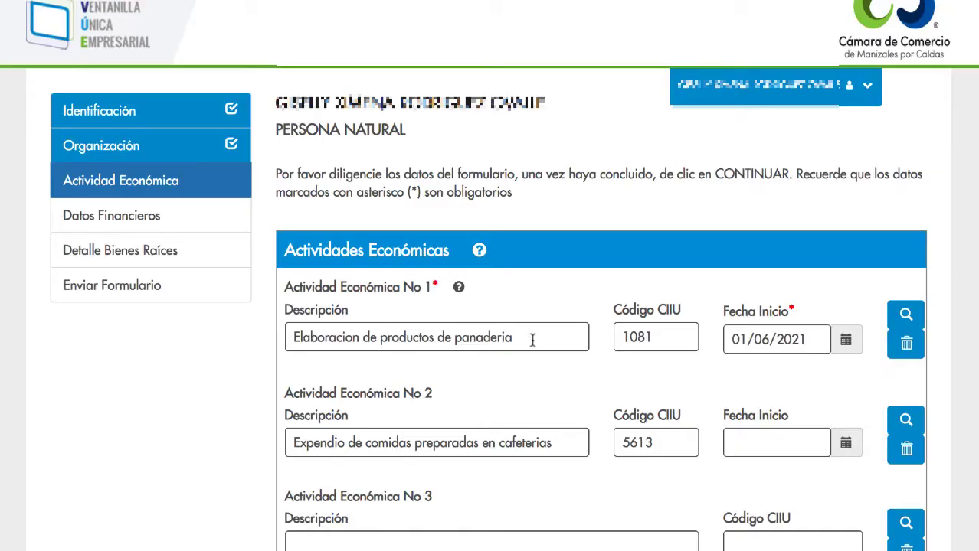
scroll(546, 368, down, 1)
click(845, 406)
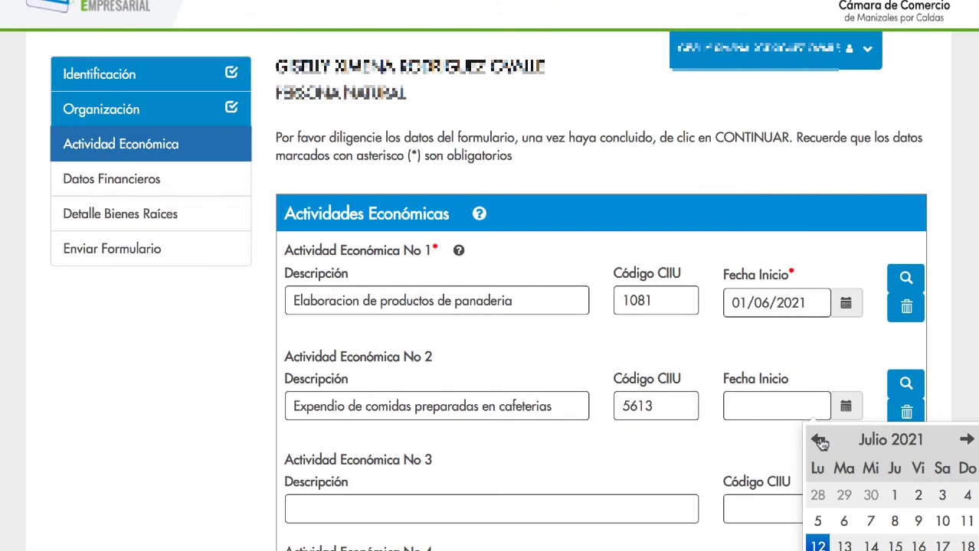
click(817, 439)
click(843, 495)
- Make 1081 the main income activity, describe the business as 'Elaboración y venta de cupcakes, tortas y postres para fiestas y celebraciones.', and save
scroll(663, 463, down, 1)
scroll(662, 463, down, 2)
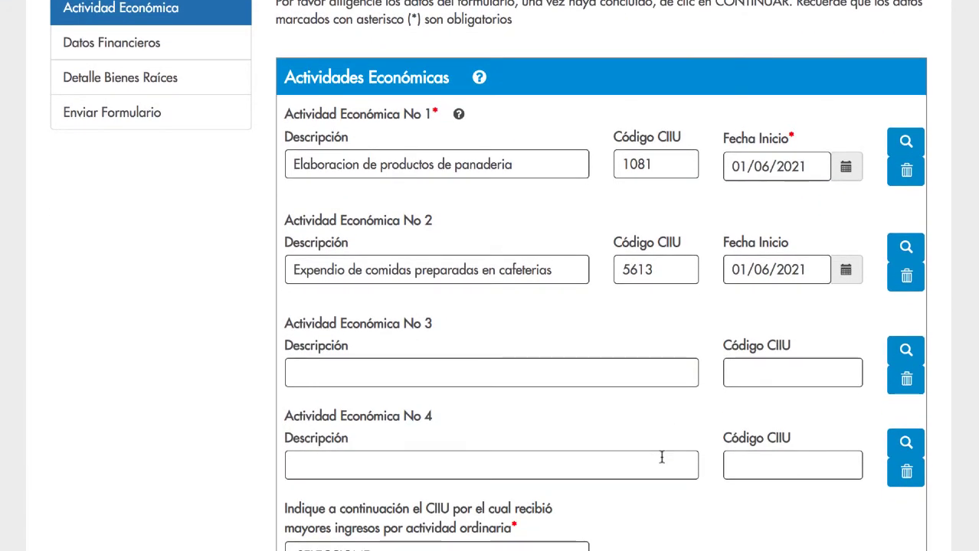
scroll(723, 462, down, 2)
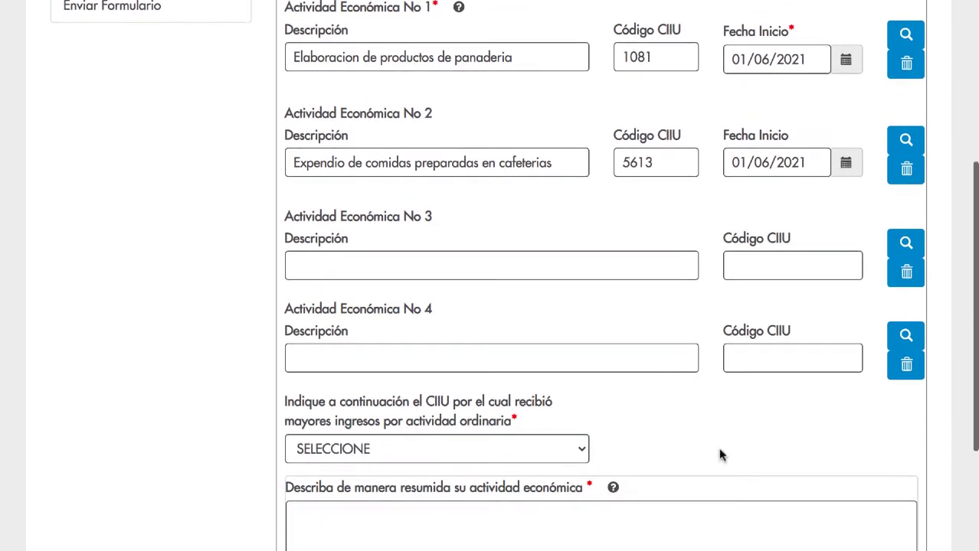
click(569, 451)
click(466, 465)
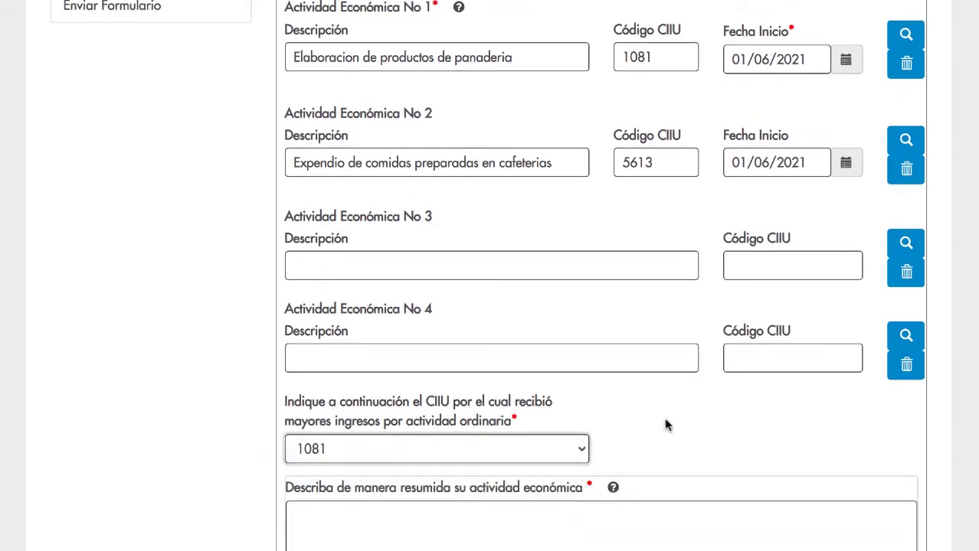
scroll(664, 418, down, 1)
click(588, 472)
text(Elabora)
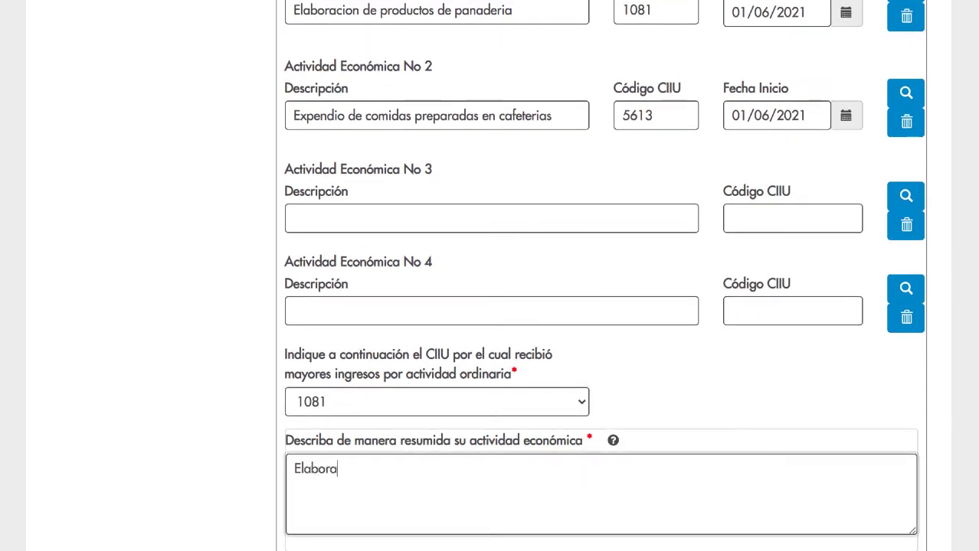
text(ción y venta de cupcakes, tortas )
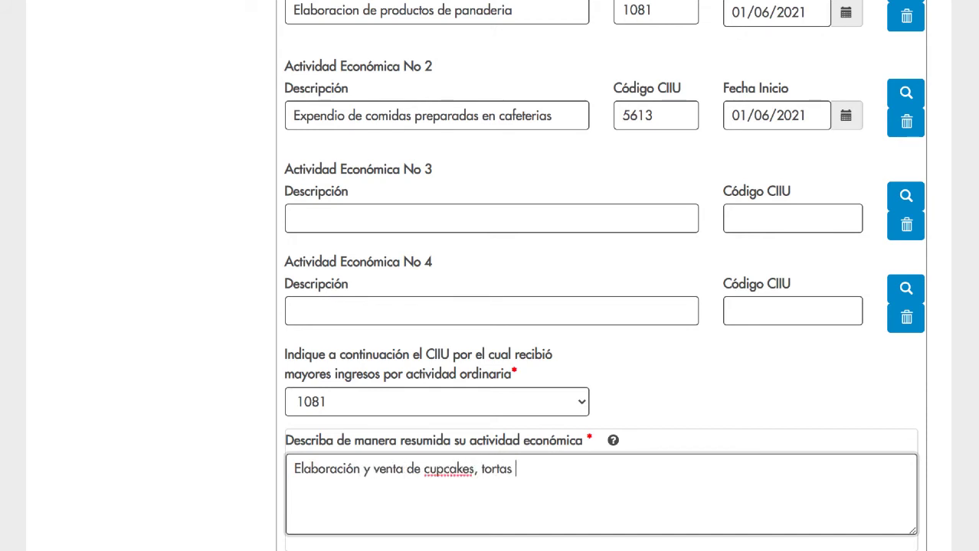
text(y postres para fiestas y celebraciones.)
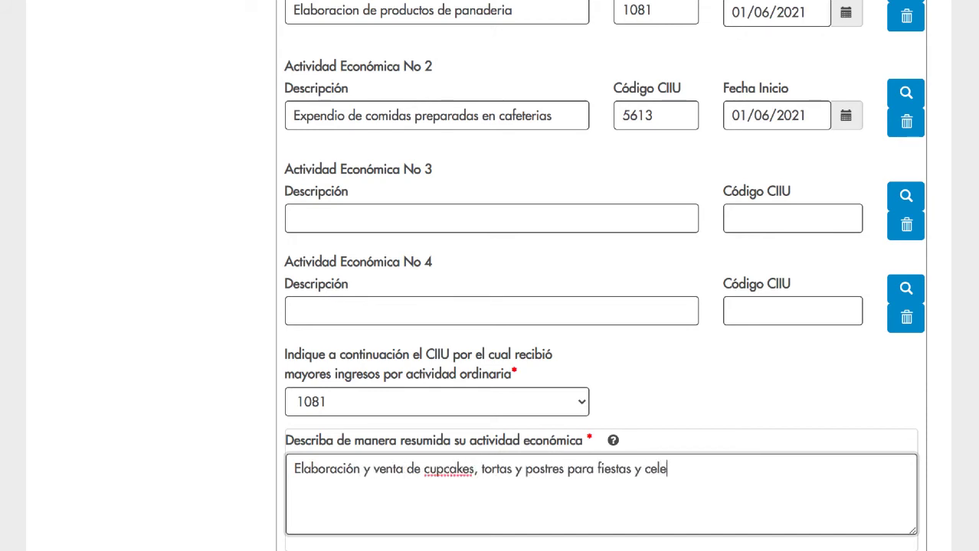
scroll(591, 477, down, 2)
scroll(592, 477, down, 1)
click(866, 464)
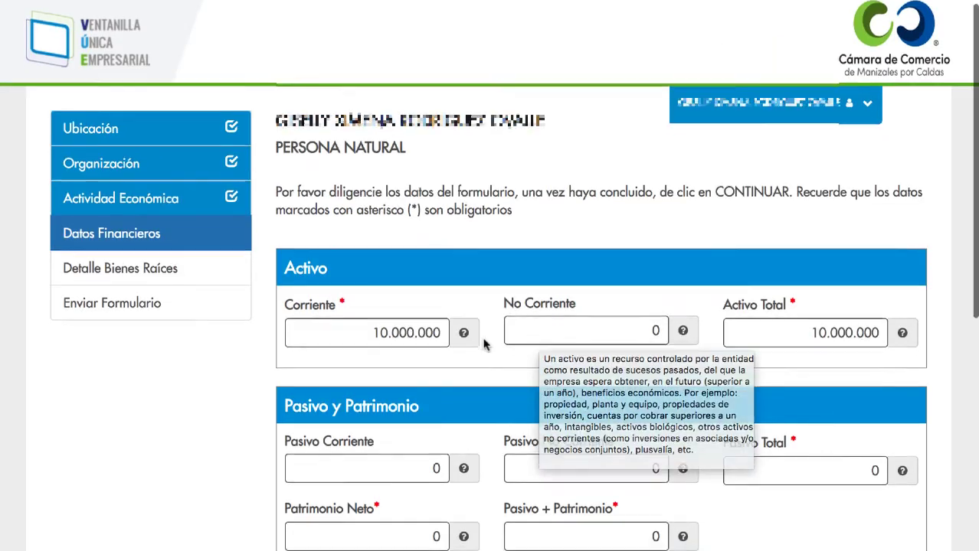
- Enter 2.000.000 current liabilities, giving 8.000.000 net equity, and save the financial data
scroll(520, 341, down, 2)
text(2000000)
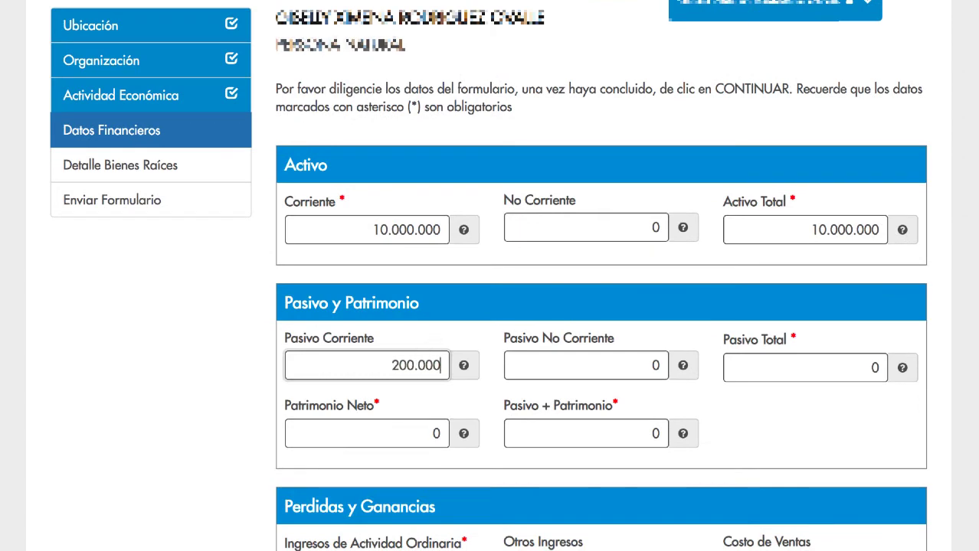
click(816, 366)
scroll(609, 433, down, 3)
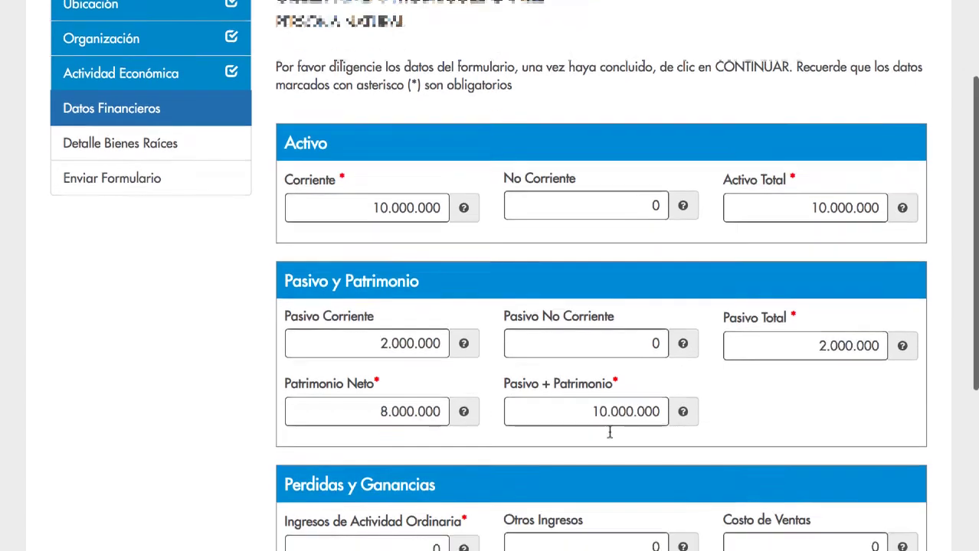
scroll(609, 436, down, 1)
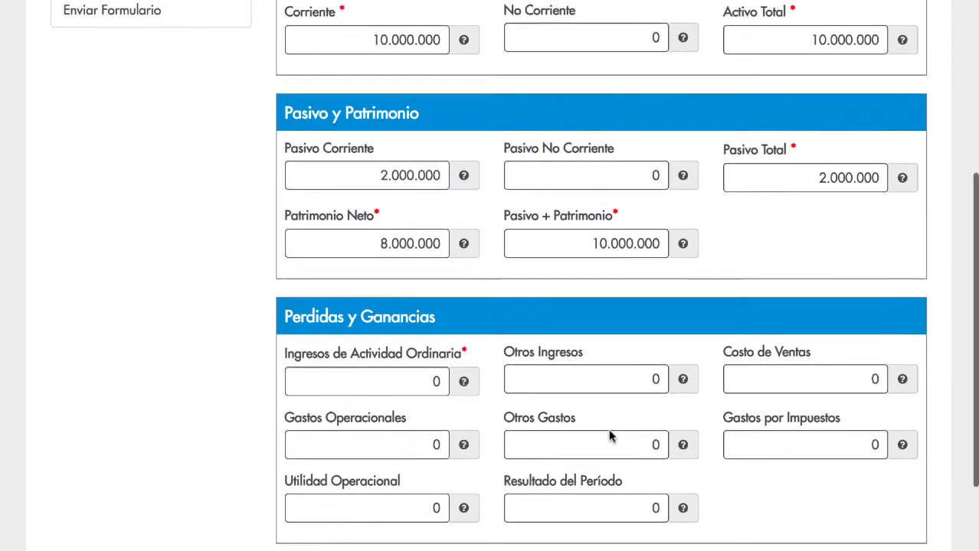
scroll(490, 453, down, 1)
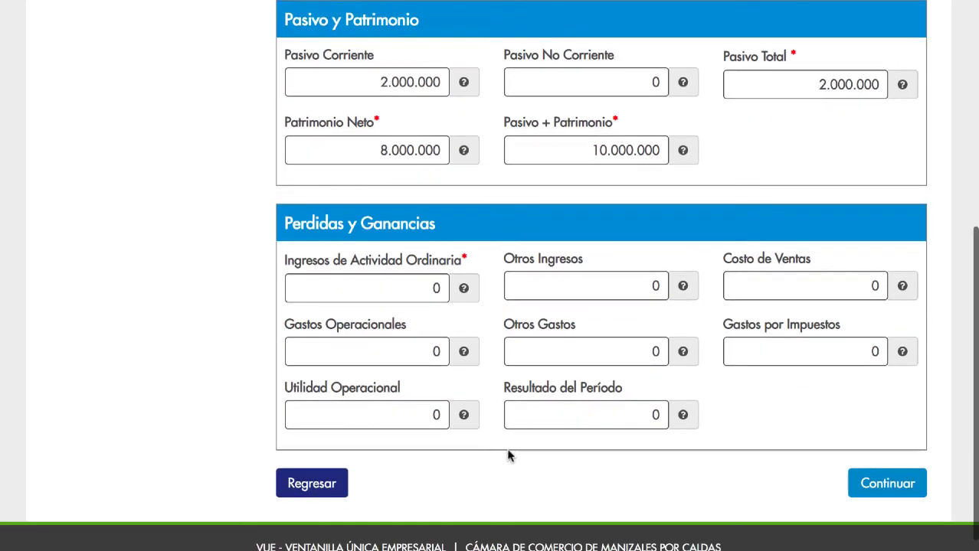
click(885, 479)
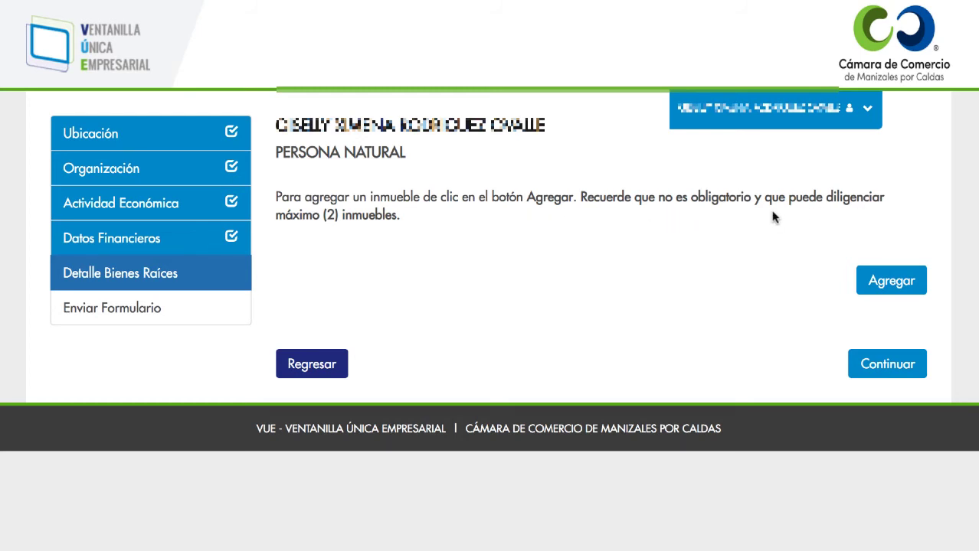
- Close the Agregar Inmueble form without adding a property and continue to Enviar Formulario
click(875, 280)
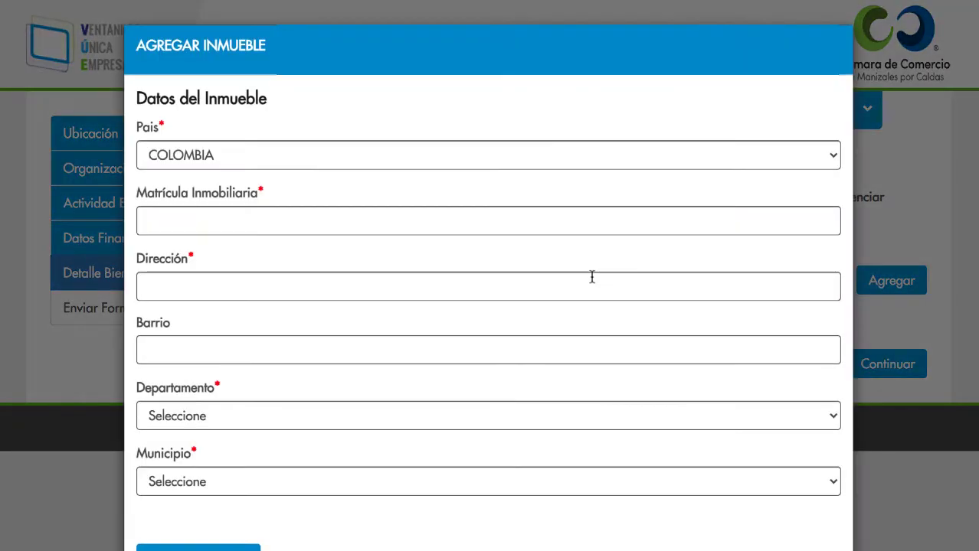
scroll(295, 236, down, 2)
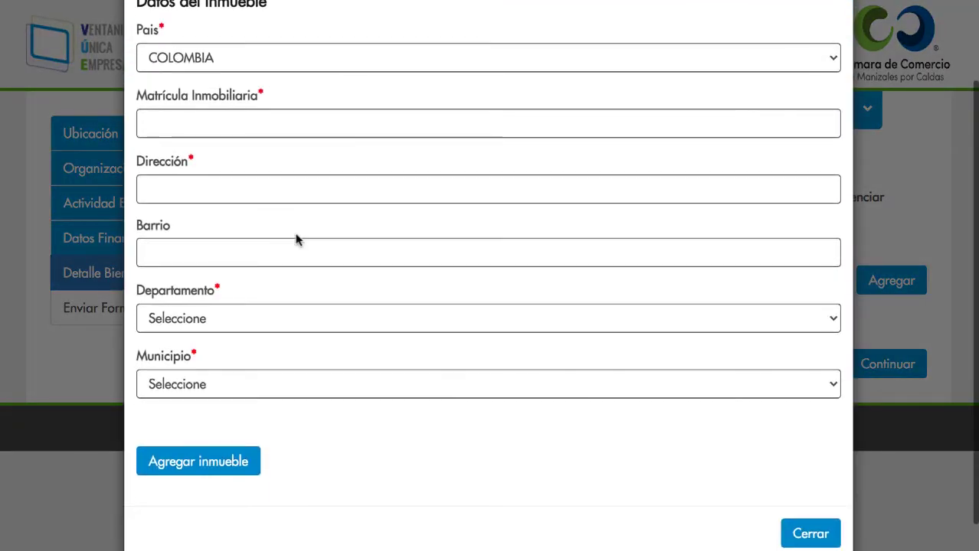
scroll(296, 235, up, 2)
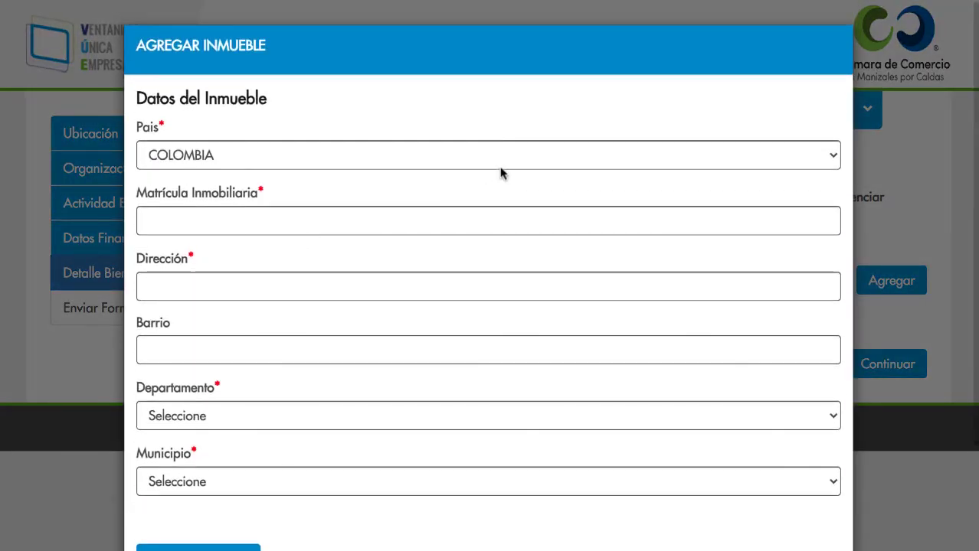
scroll(500, 172, down, 1)
scroll(500, 171, down, 1)
click(798, 501)
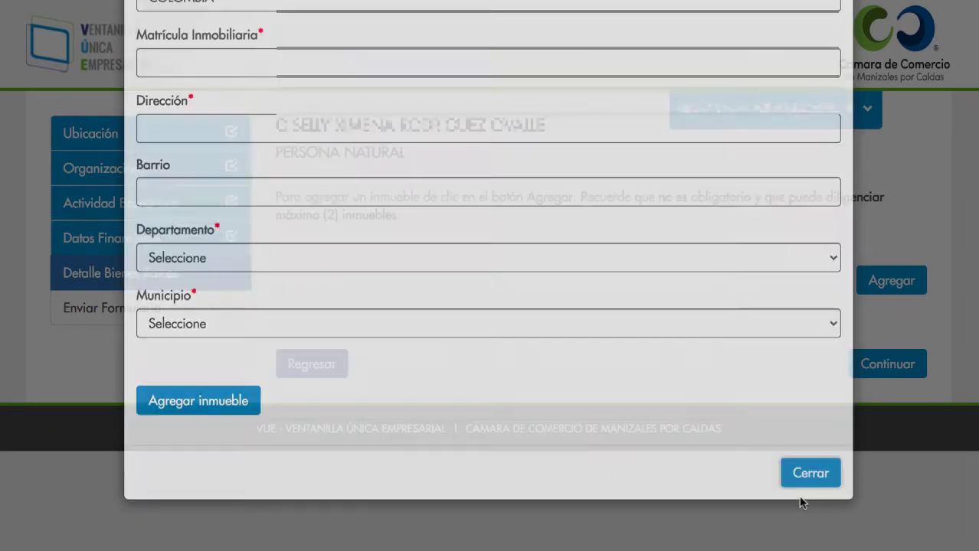
click(887, 370)
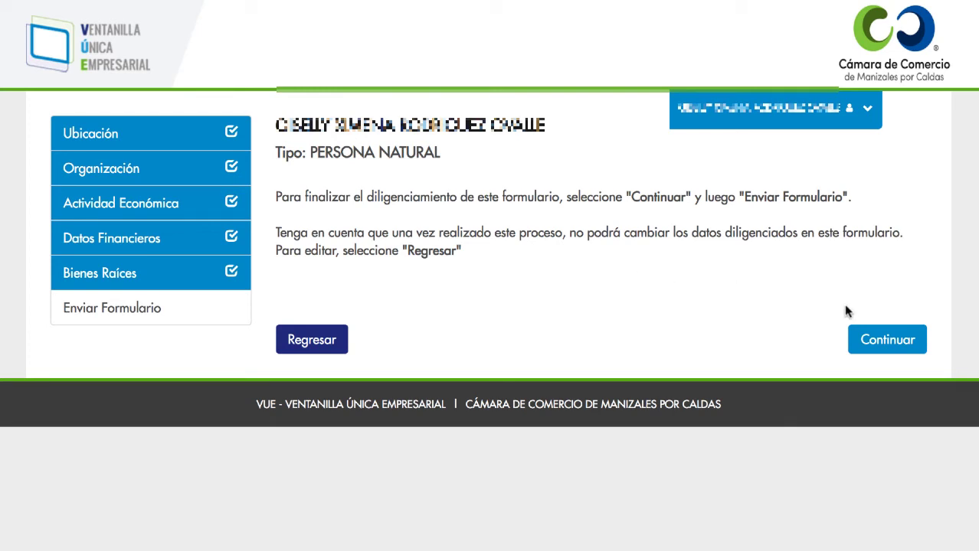
- Submit the merchant form, the CUPCAKE PARADISE establishment form and the Documentos page
click(874, 342)
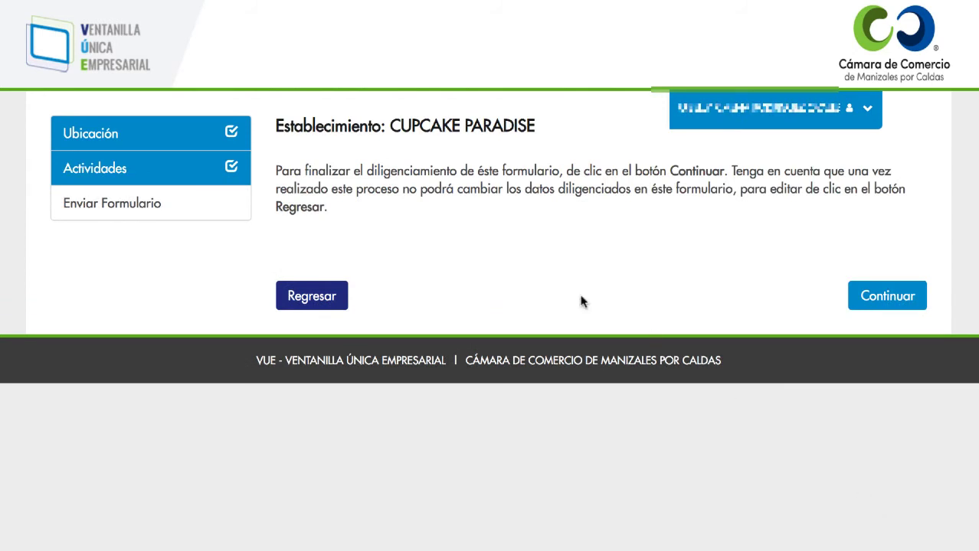
click(896, 301)
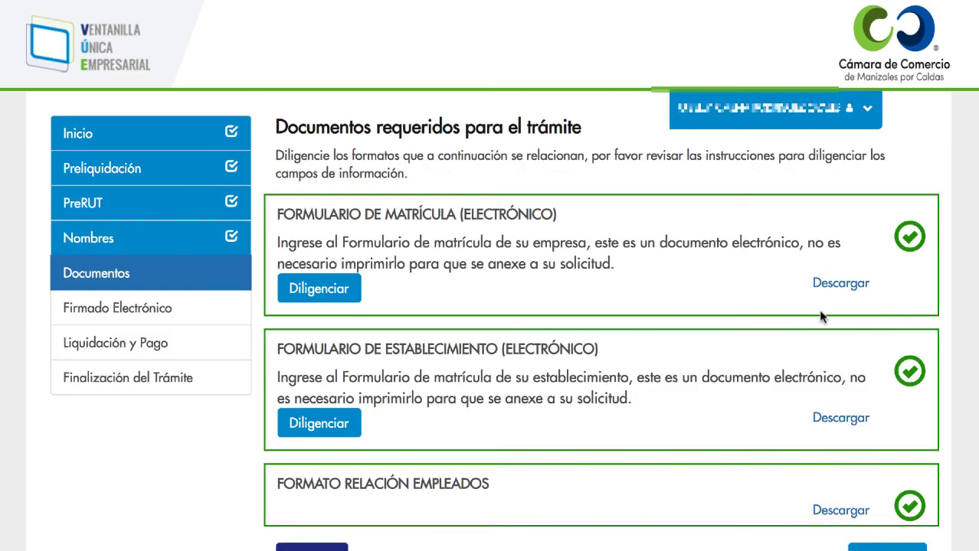
scroll(820, 317, down, 2)
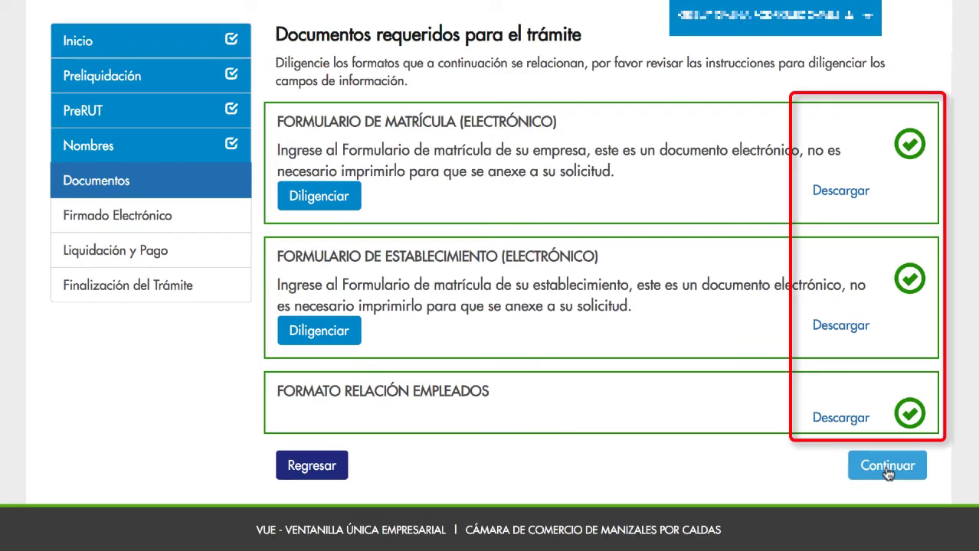
click(886, 469)
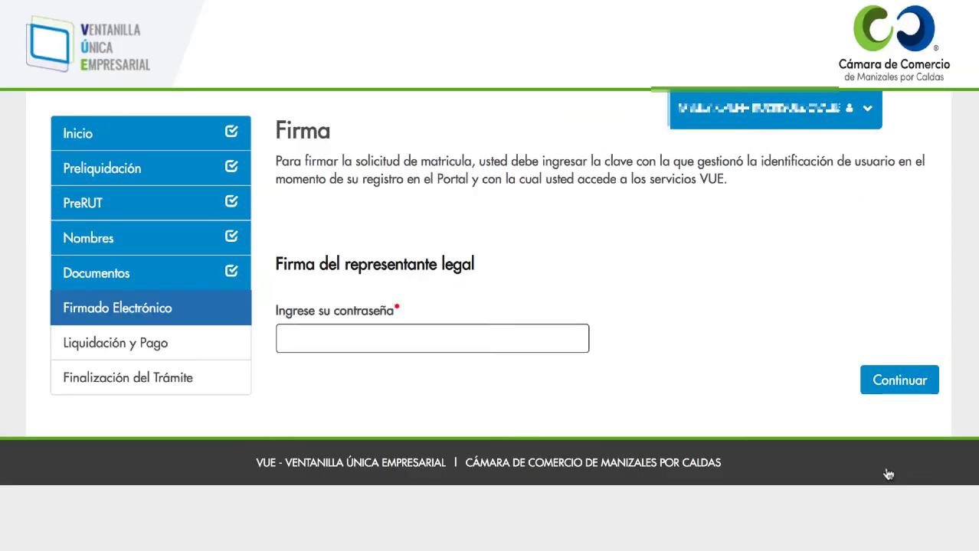
- Sign the registration electronically with the legal representative's password
click(317, 334)
key(ctrl+v)
click(918, 382)
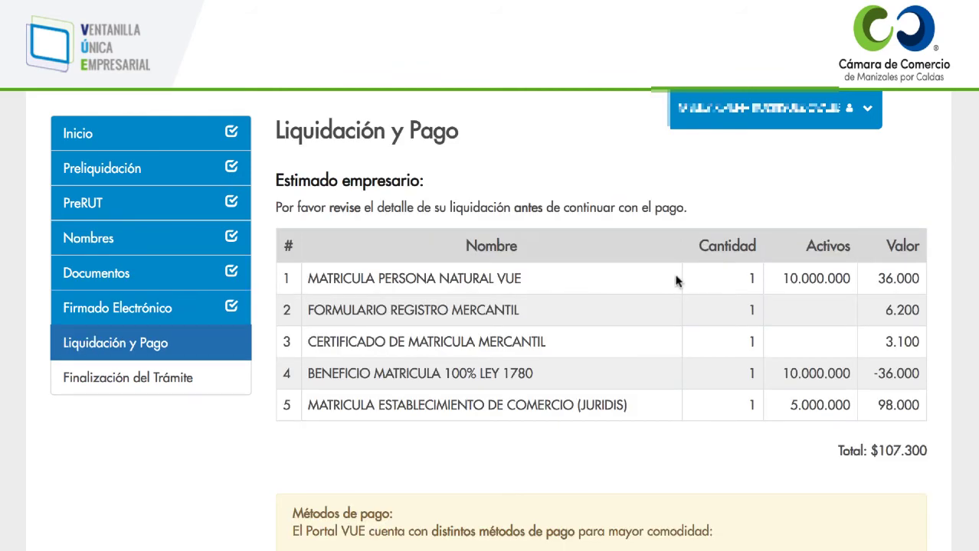
- Proceed to choosing a payment method for the $107.300 settlement
scroll(795, 325, down, 3)
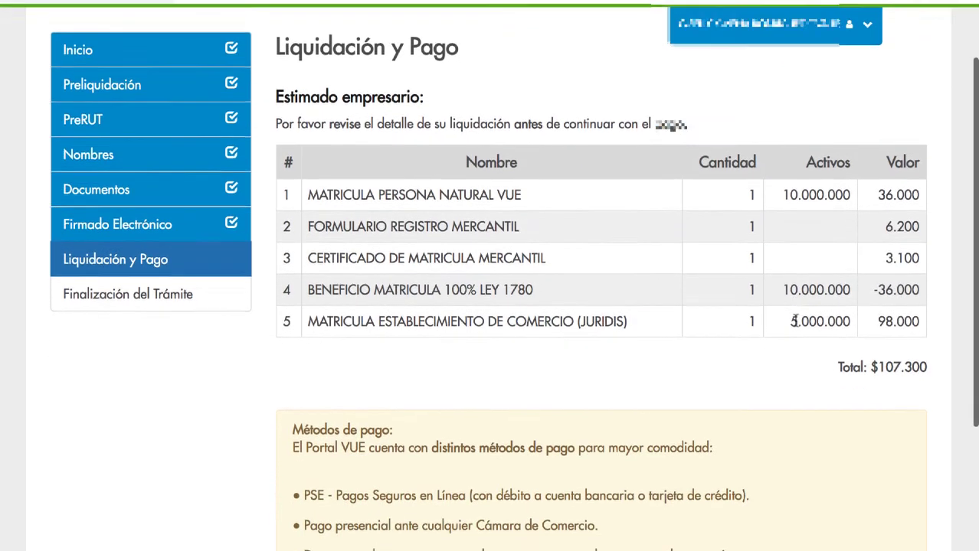
scroll(796, 322, down, 1)
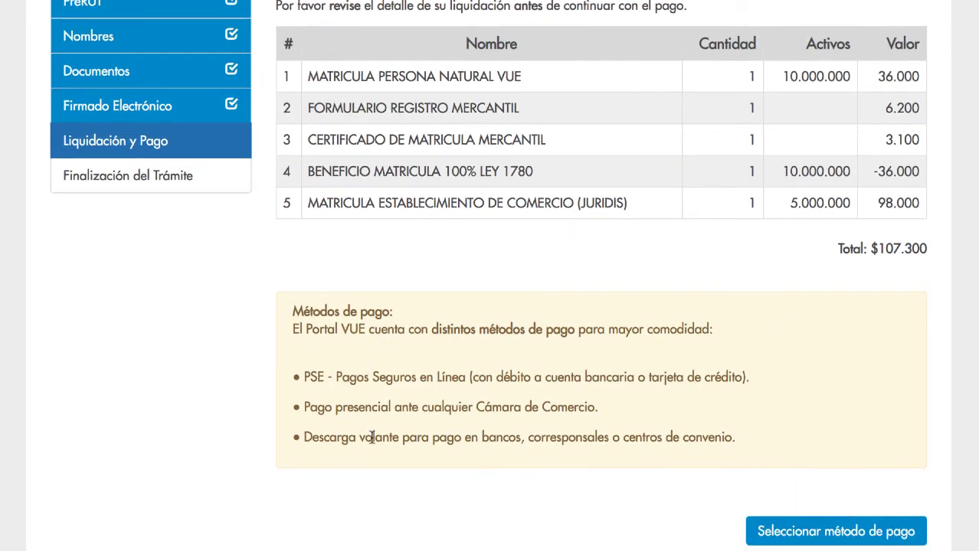
scroll(733, 502, down, 1)
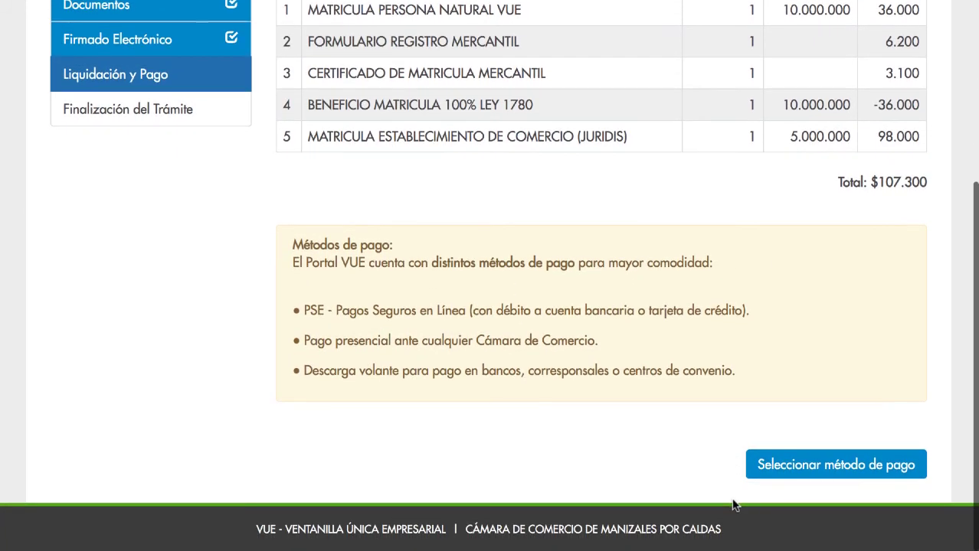
click(799, 478)
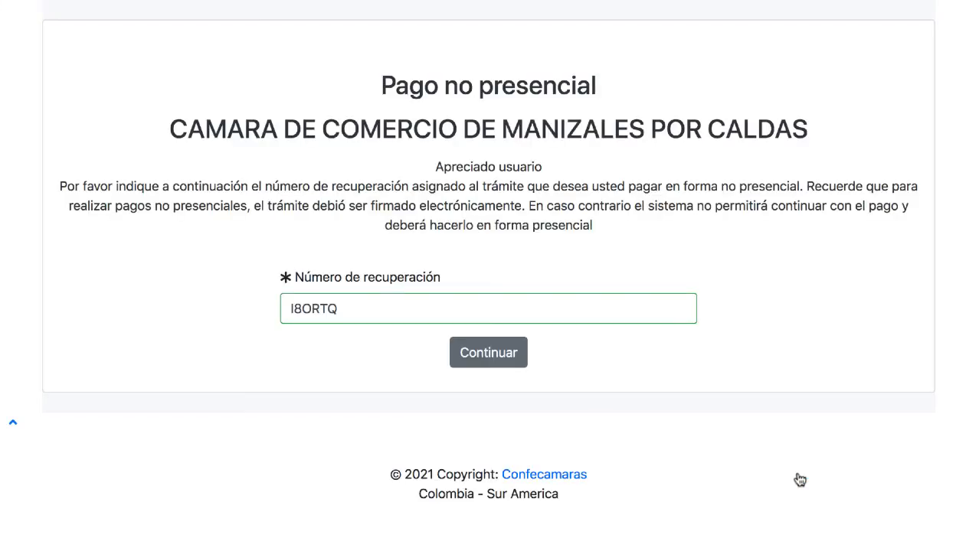
- Load the payment details using the prefilled recovery number
double_click(341, 312)
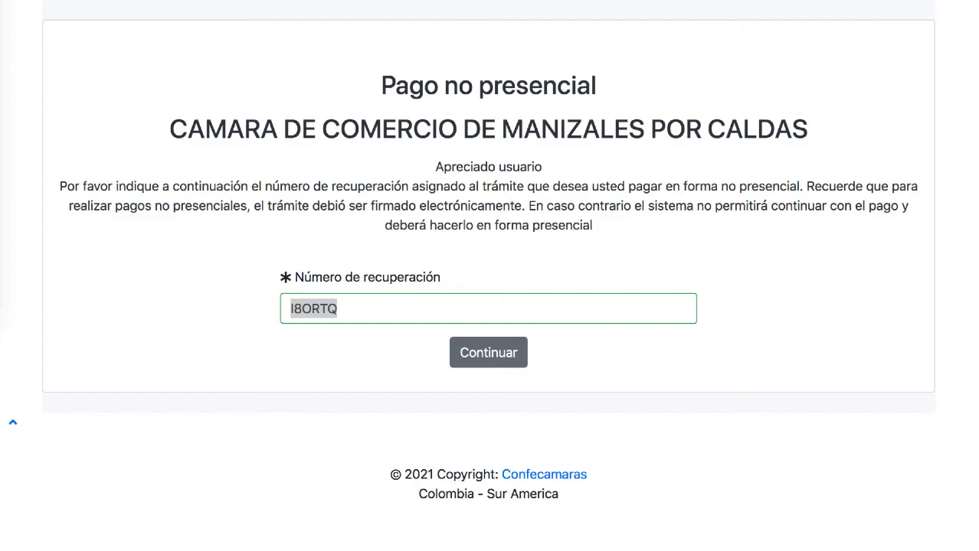
click(475, 352)
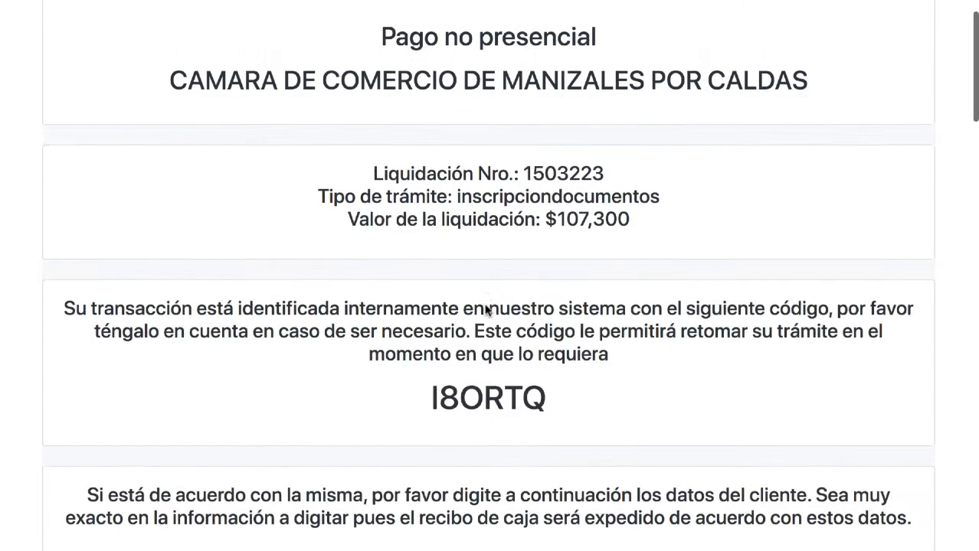
scroll(484, 308, down, 3)
scroll(485, 308, down, 7)
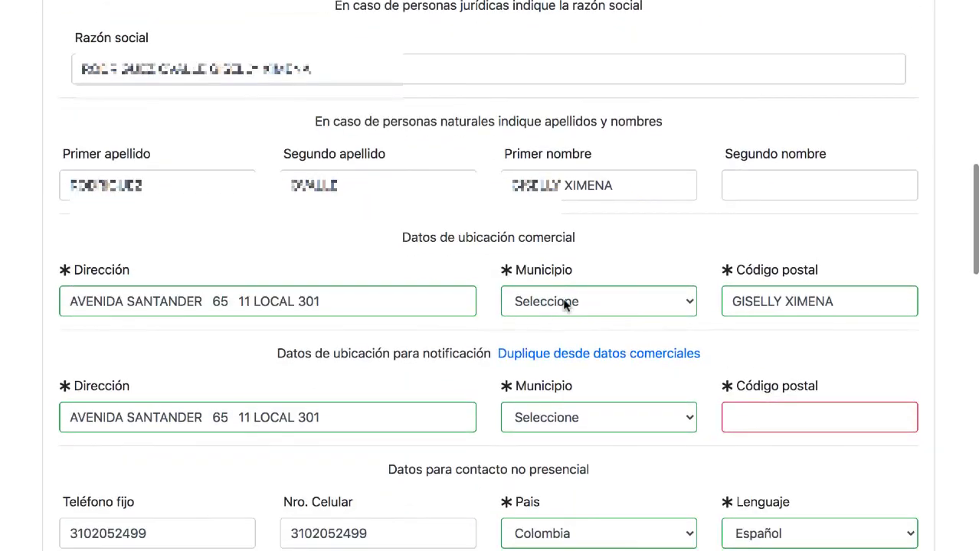
- Set the commercial municipality to MANIZALES (CAL) and duplicate it into the notification data
click(568, 303)
scroll(605, 398, down, 20)
click(582, 402)
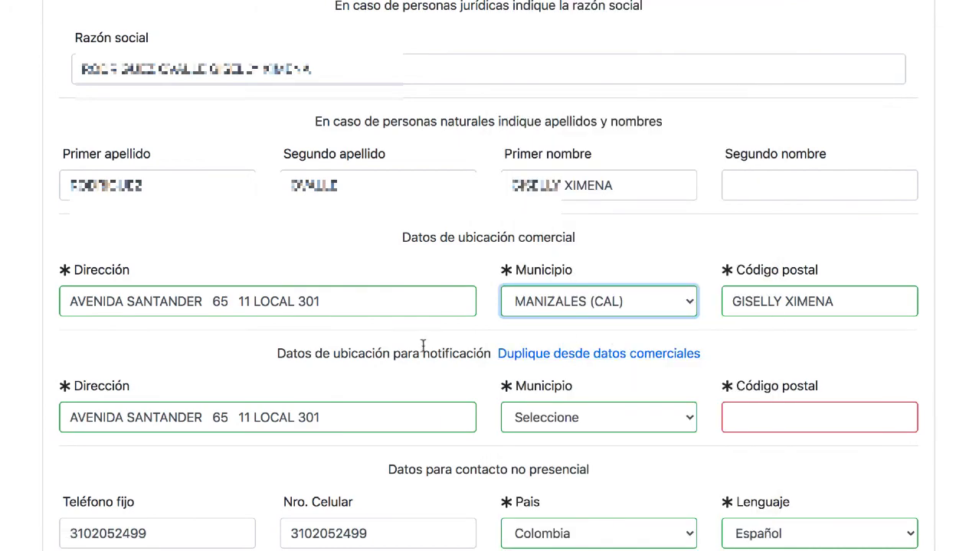
scroll(578, 406, down, 1)
click(591, 334)
scroll(592, 334, down, 5)
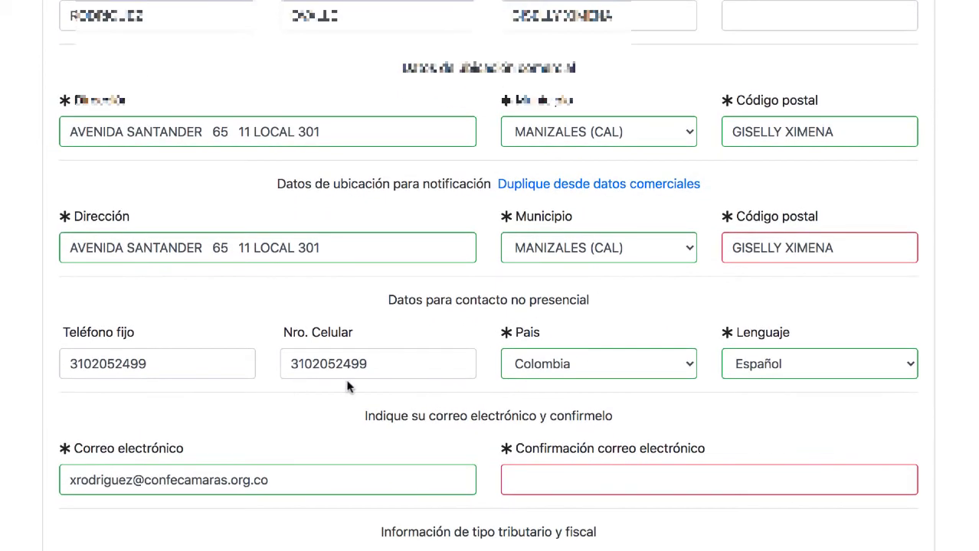
- Copy the entered e-mail address into the e-mail confirmation field
click(192, 433)
key(ctrl+a)
key(ctrl+c)
click(490, 433)
key(ctrl+v)
scroll(252, 400, down, 2)
- Set régimen Responsable de IVA, fiscal responsibility No responsable, and tax code IVA
click(247, 471)
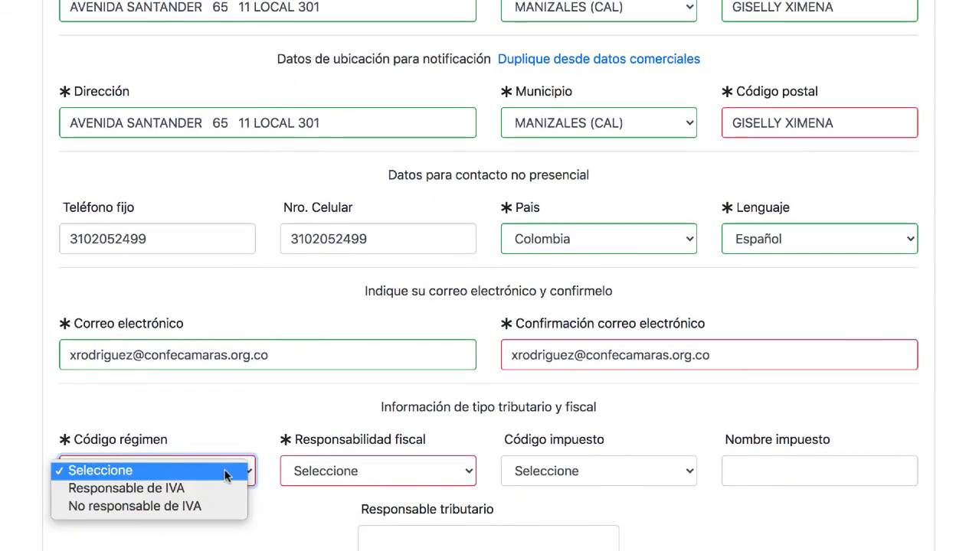
click(230, 488)
click(349, 471)
click(322, 540)
click(618, 471)
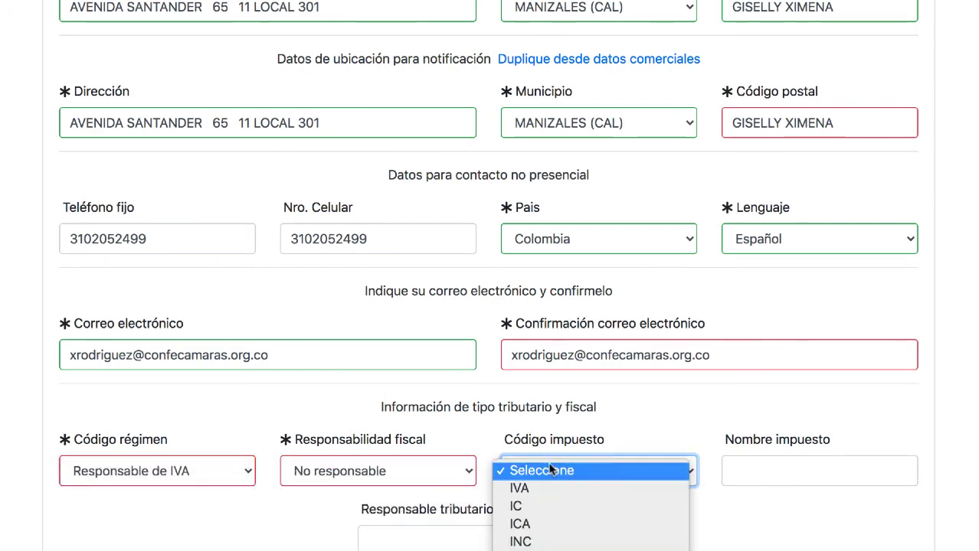
click(535, 489)
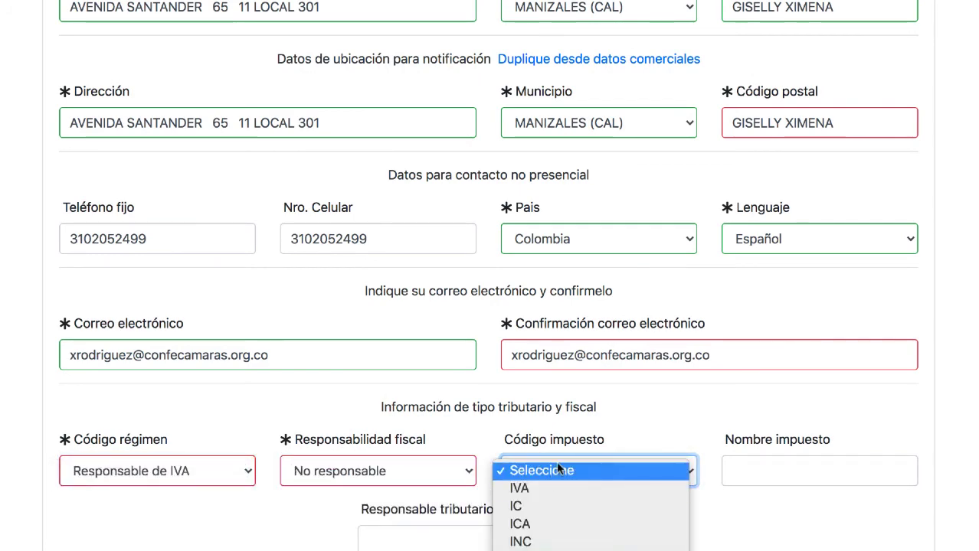
click(738, 470)
- Pay the settlement by Visa card and return to VUE after the approved transaction
scroll(665, 494, down, 3)
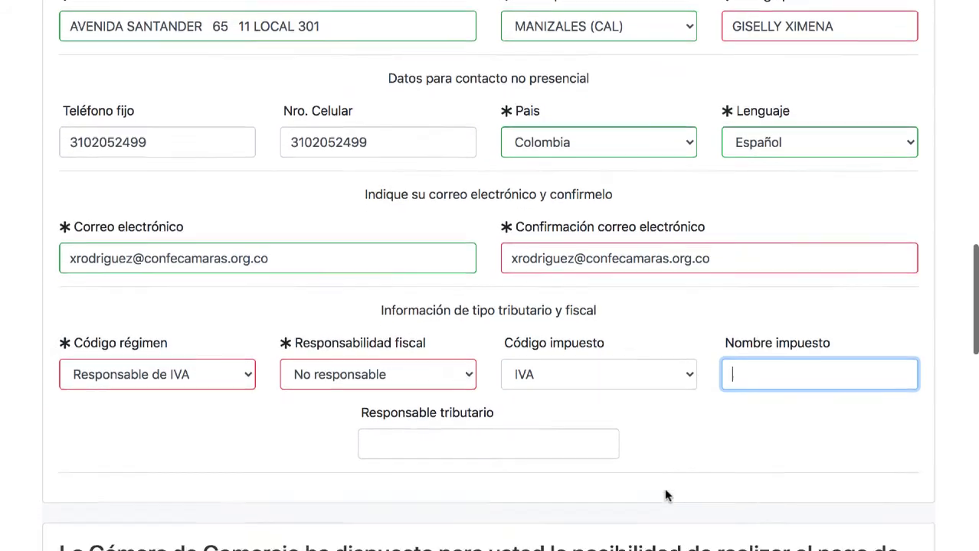
scroll(664, 495, down, 5)
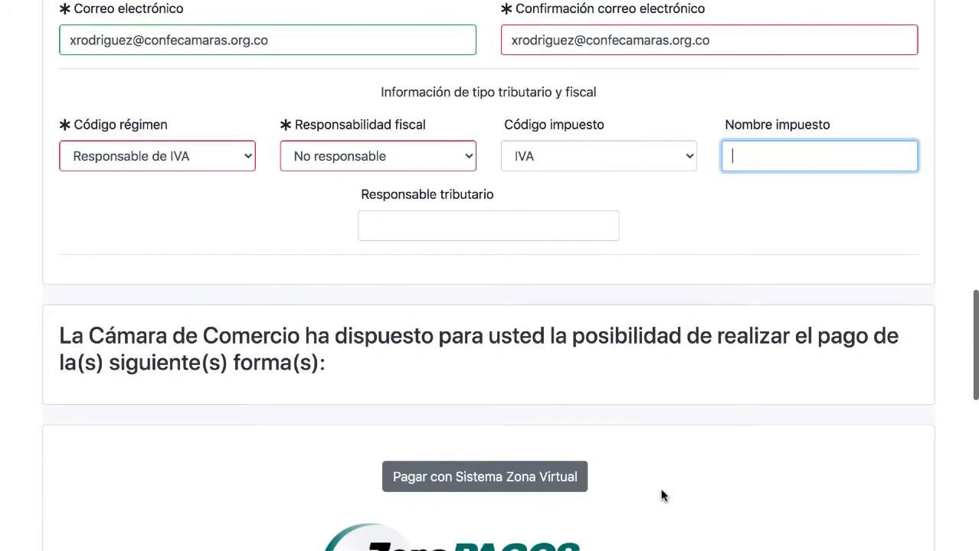
scroll(663, 496, down, 5)
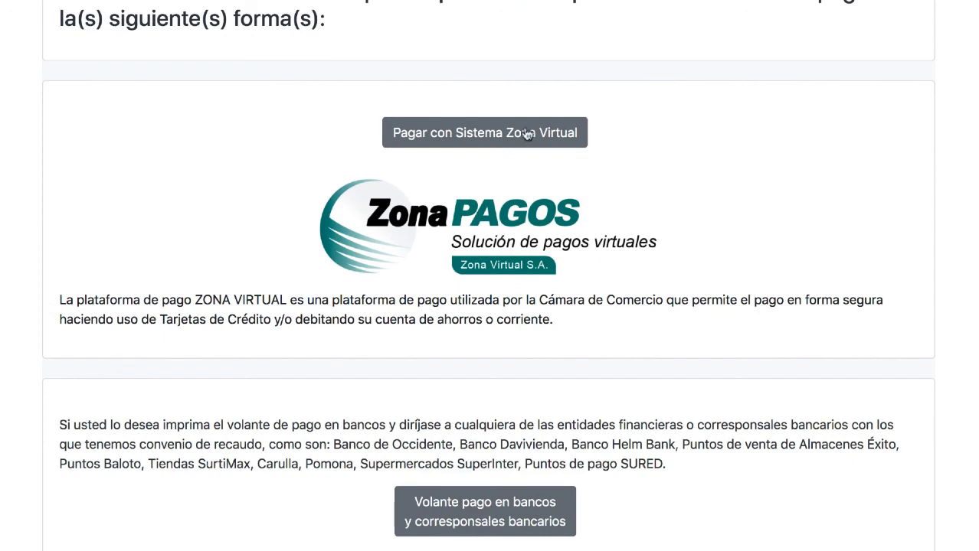
scroll(559, 371, down, 3)
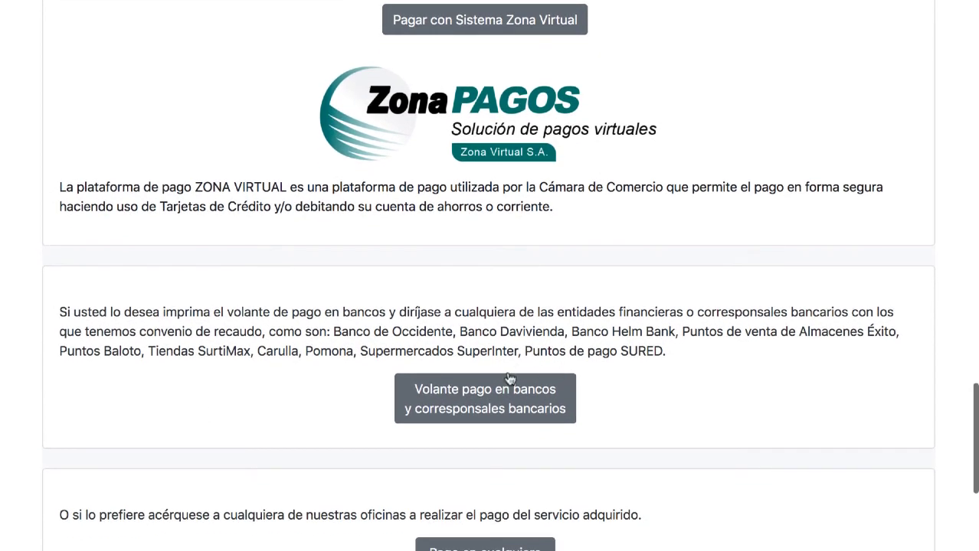
scroll(503, 404, down, 1)
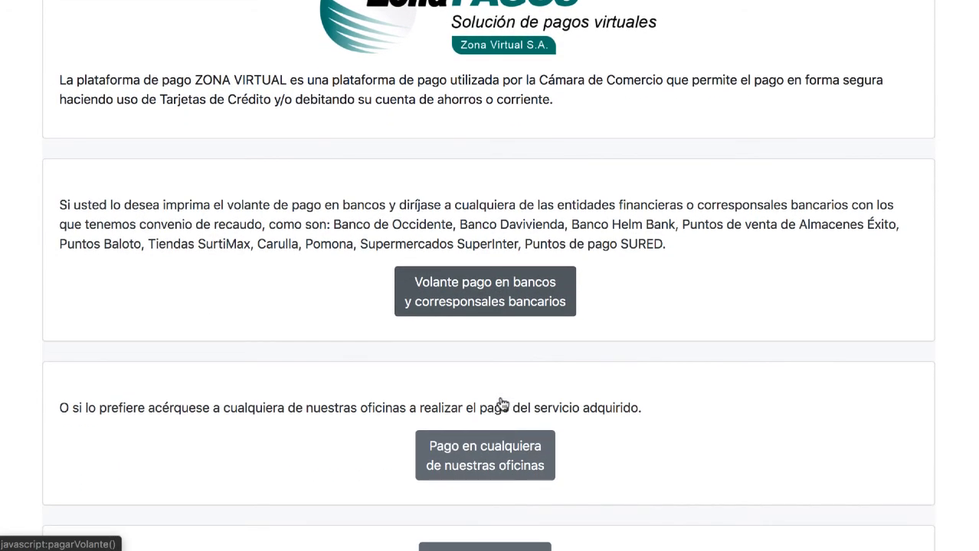
scroll(494, 373, down, 2)
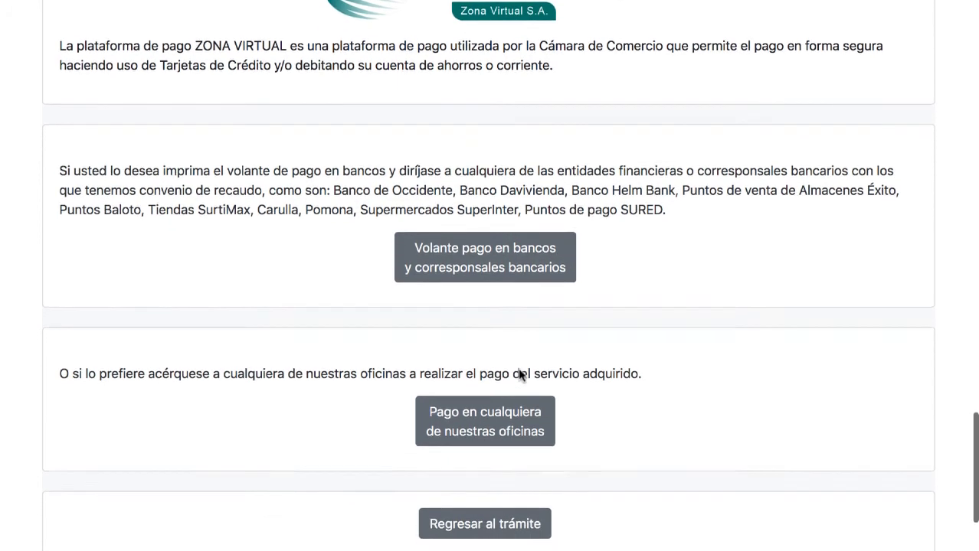
scroll(628, 379, up, 6)
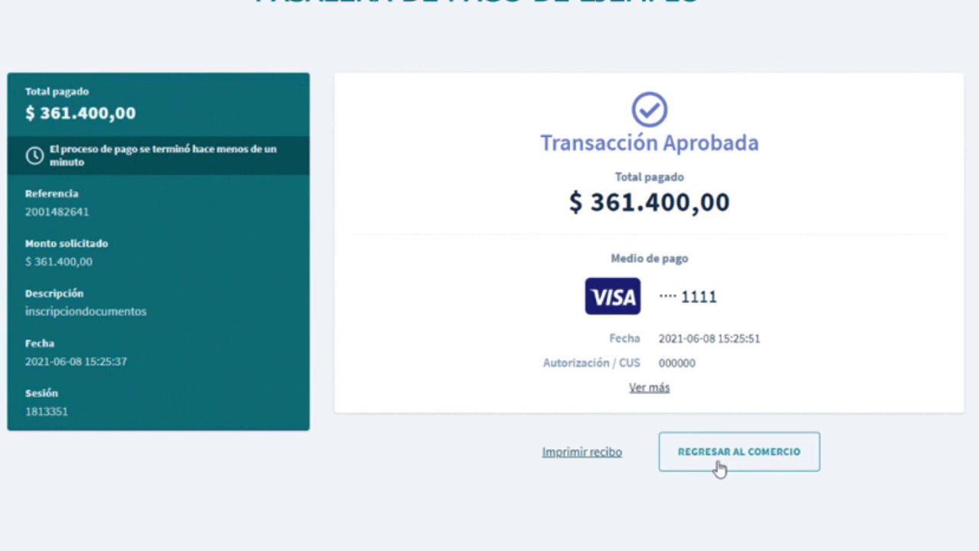
click(718, 462)
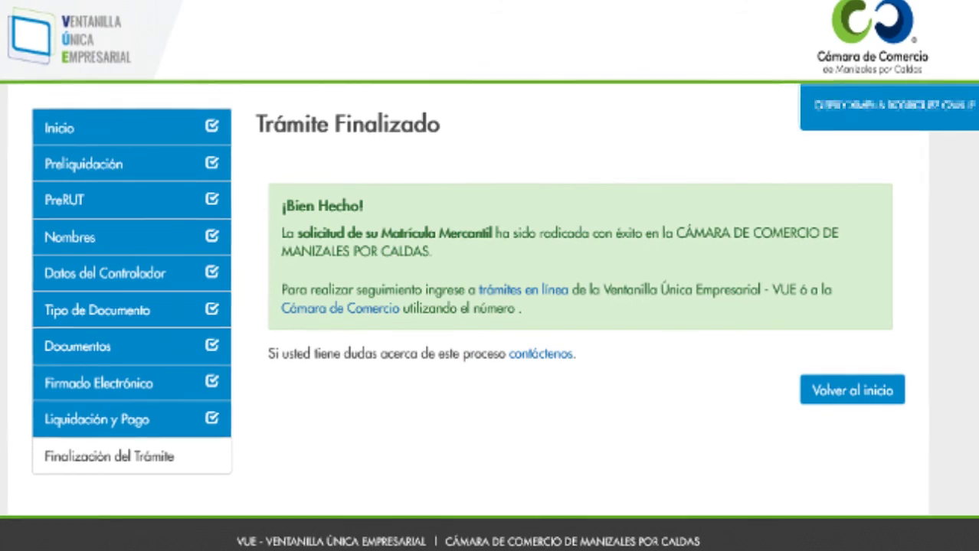